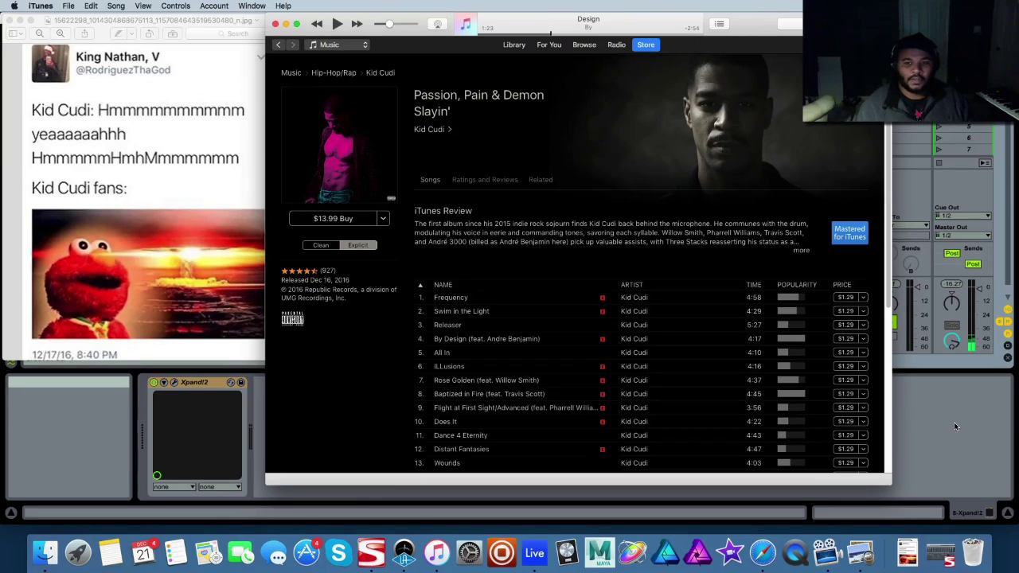
Step: Switch to the MGXMM - CUDI set in Live and loop bars 9 to 17 in the Arrangement View
{"action": "left_click", "coordinate": [206, 169]}
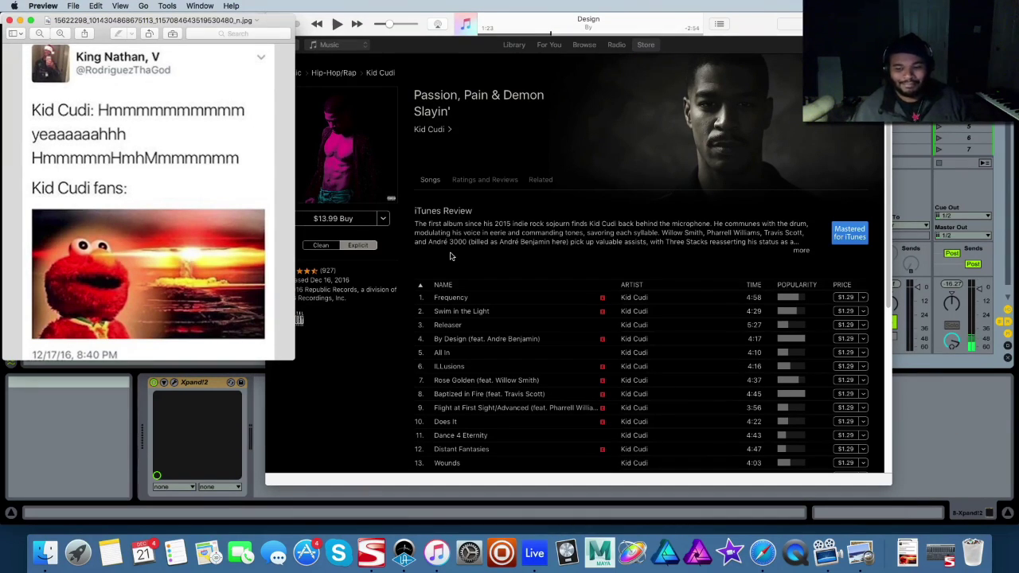
{"action": "left_click", "coordinate": [947, 416]}
{"action": "scroll", "coordinate": [700, 334], "scroll_direction": "right", "scroll_amount": 2}
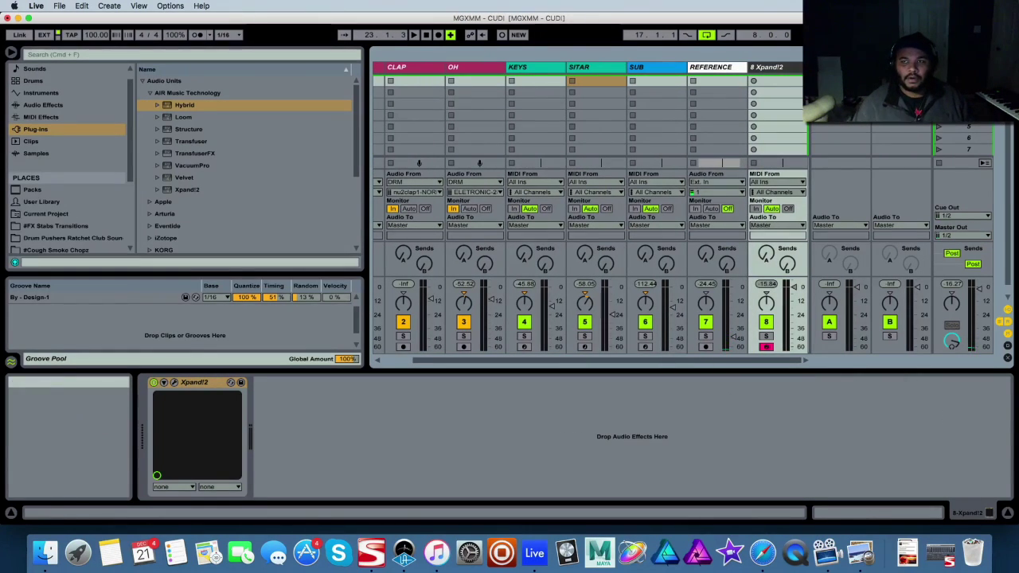
{"action": "left_click", "coordinate": [1006, 54]}
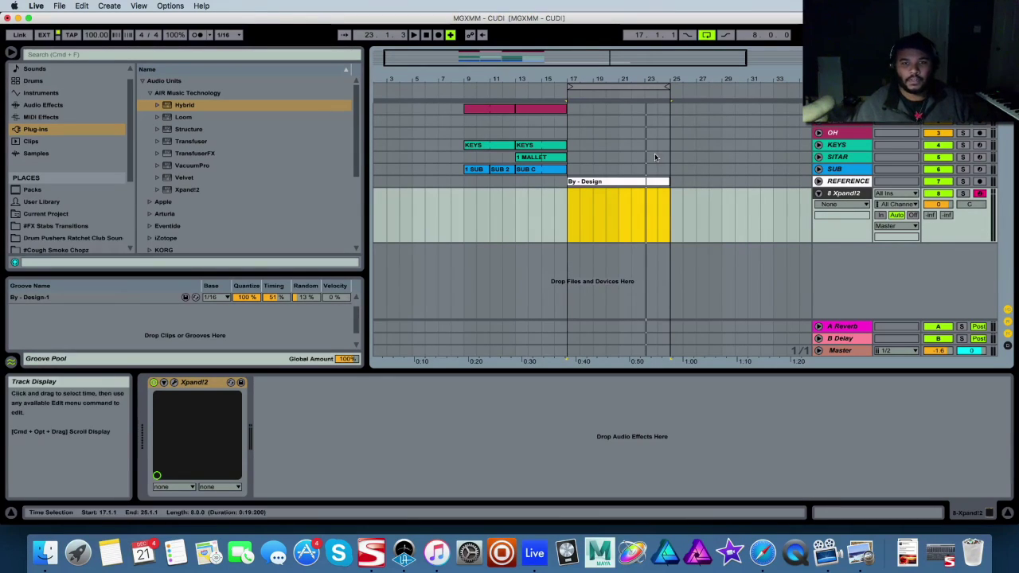
{"action": "left_click_drag", "start_coordinate": [636, 58], "coordinate": [503, 73]}
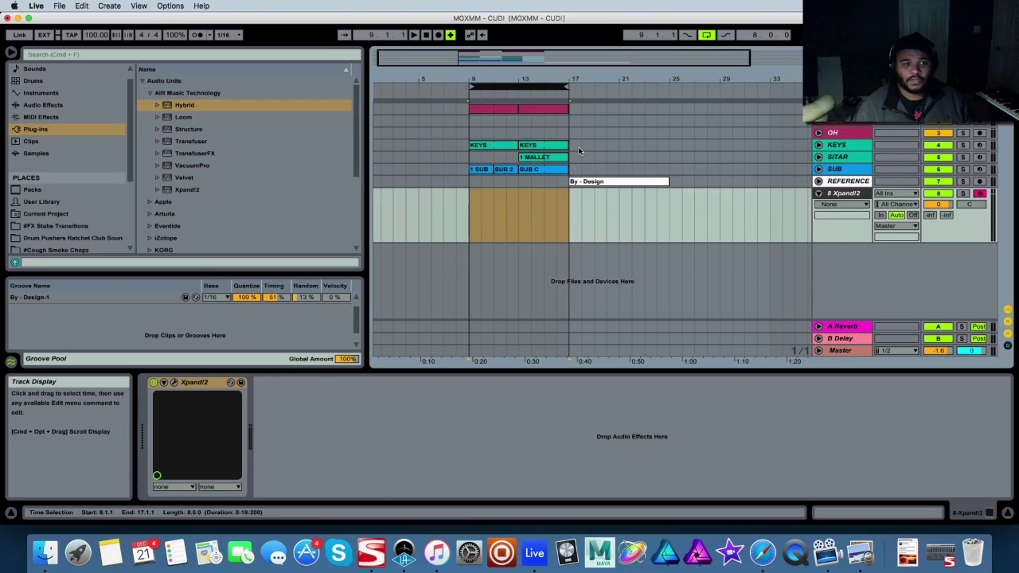
Step: Open the Hybrid synth on the KEYS track and on the SITAR track to examine their presets, closing each window
{"action": "left_click", "coordinate": [596, 145]}
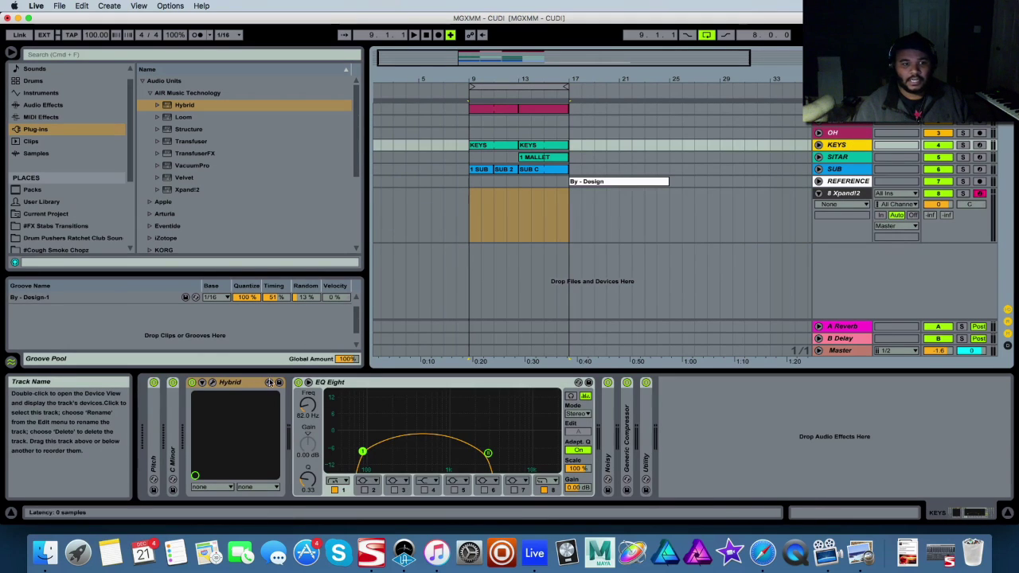
{"action": "left_click", "coordinate": [211, 383]}
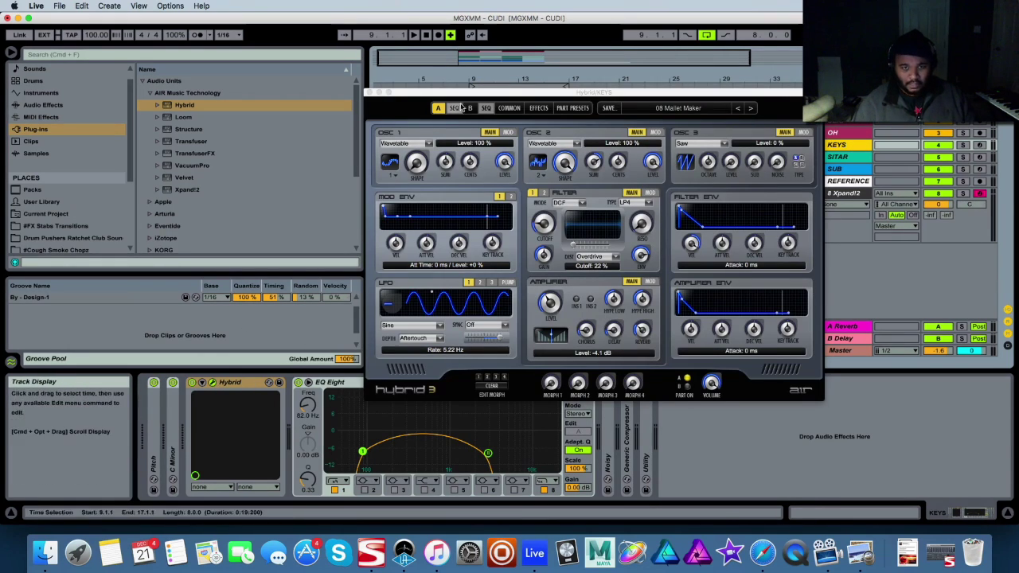
{"action": "left_click", "coordinate": [368, 93]}
{"action": "key", "text": "Down"}
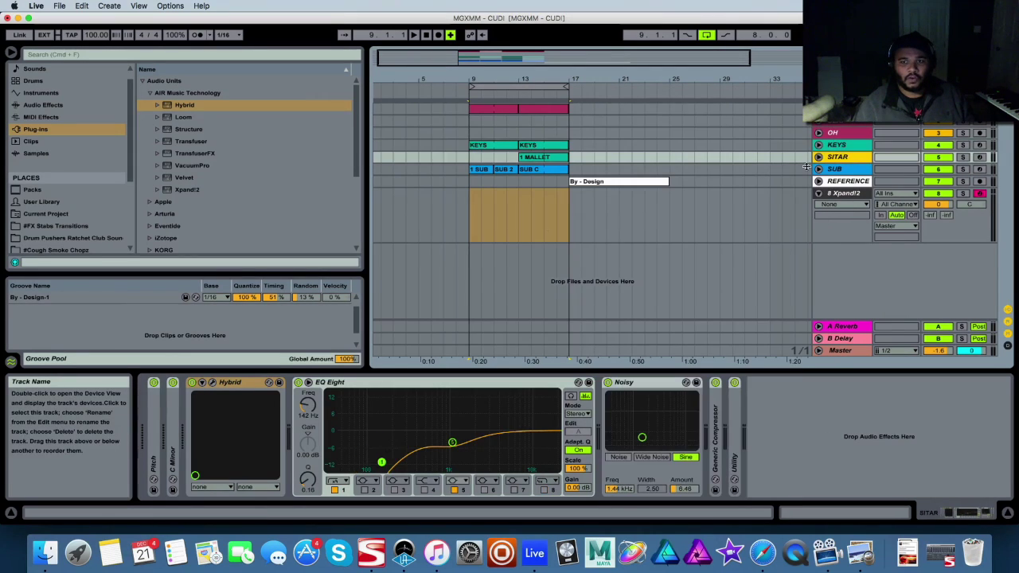
{"action": "left_click", "coordinate": [213, 382]}
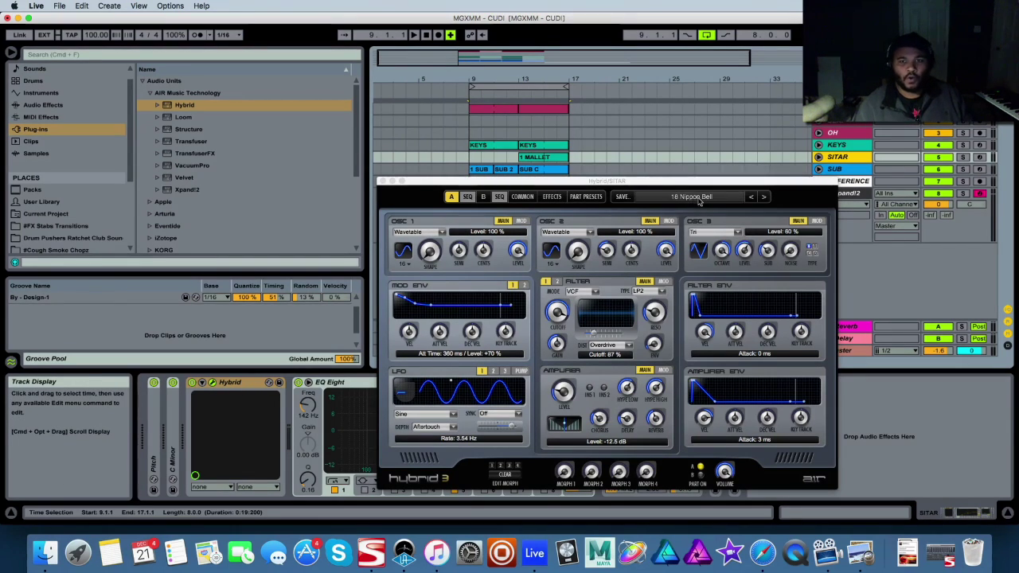
{"action": "left_click", "coordinate": [382, 181]}
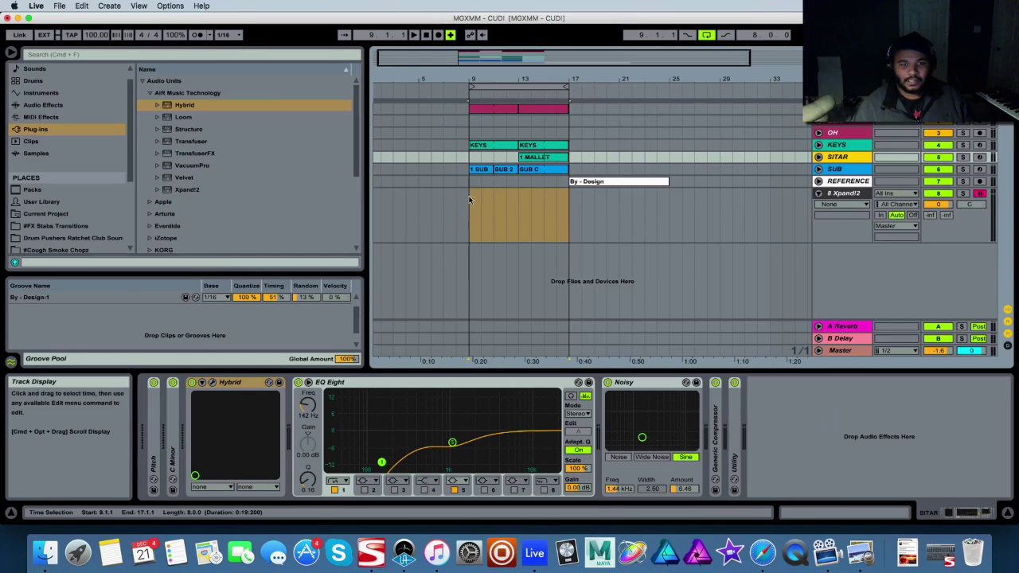
Step: Unfold the SUB track to examine its clips, play the arrangement from bar 9, and fold the track again
{"action": "left_click", "coordinate": [818, 169]}
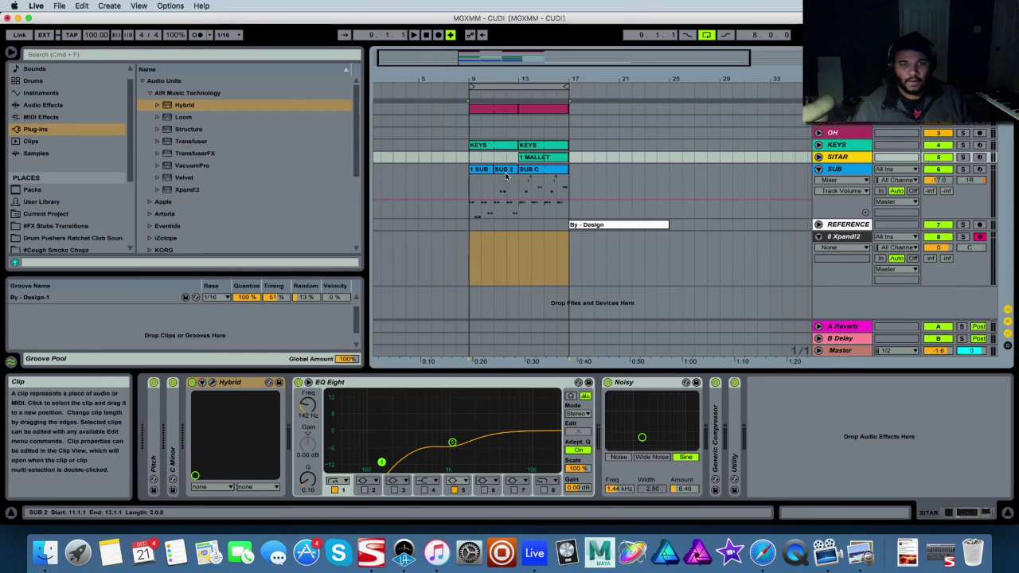
{"action": "left_click", "coordinate": [557, 170]}
{"action": "left_click", "coordinate": [470, 133]}
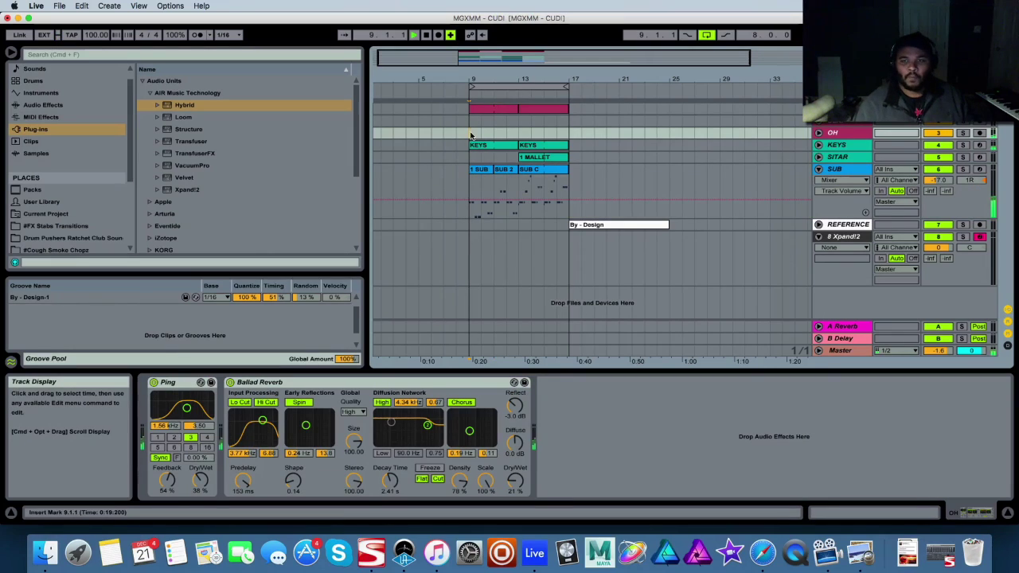
{"action": "left_click", "coordinate": [819, 170]}
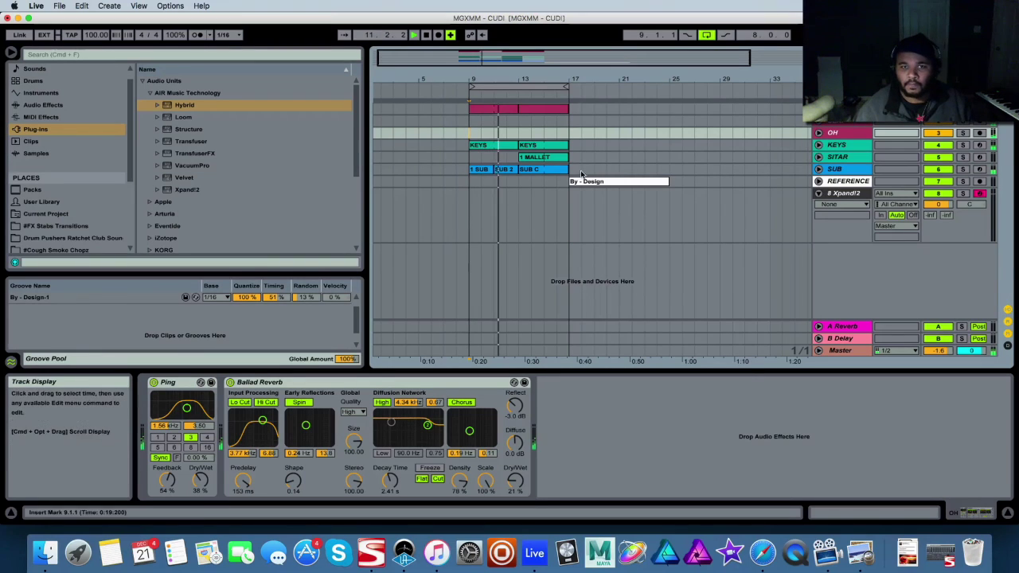
Step: Listen on into the By - Design reference clip with the loop extended to bar 21, and reset the loop end to bar 17
{"action": "left_click_drag", "start_coordinate": [476, 53], "coordinate": [477, 60]}
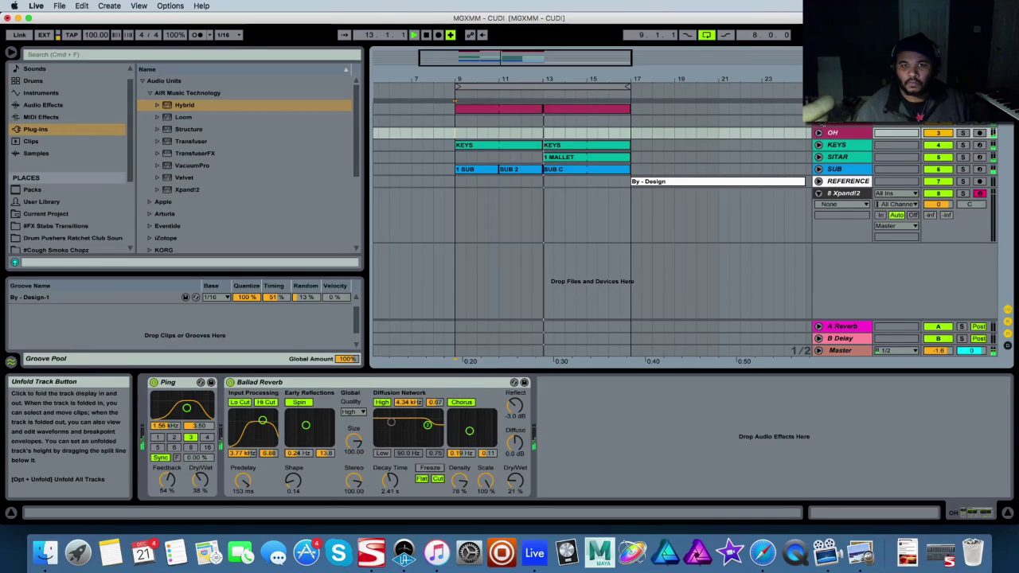
{"action": "left_click", "coordinate": [818, 145]}
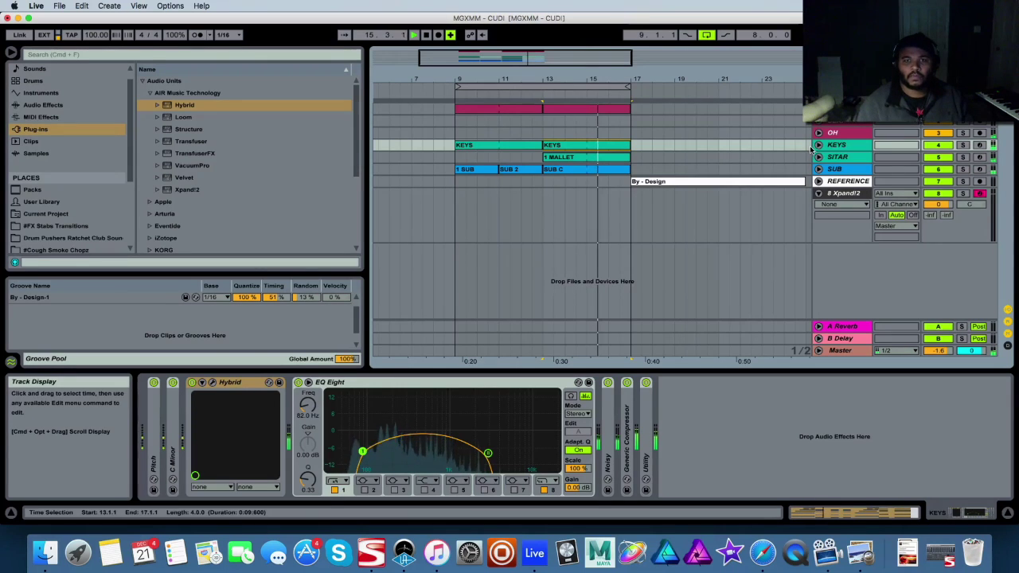
{"action": "left_click_drag", "start_coordinate": [567, 52], "coordinate": [664, 90]}
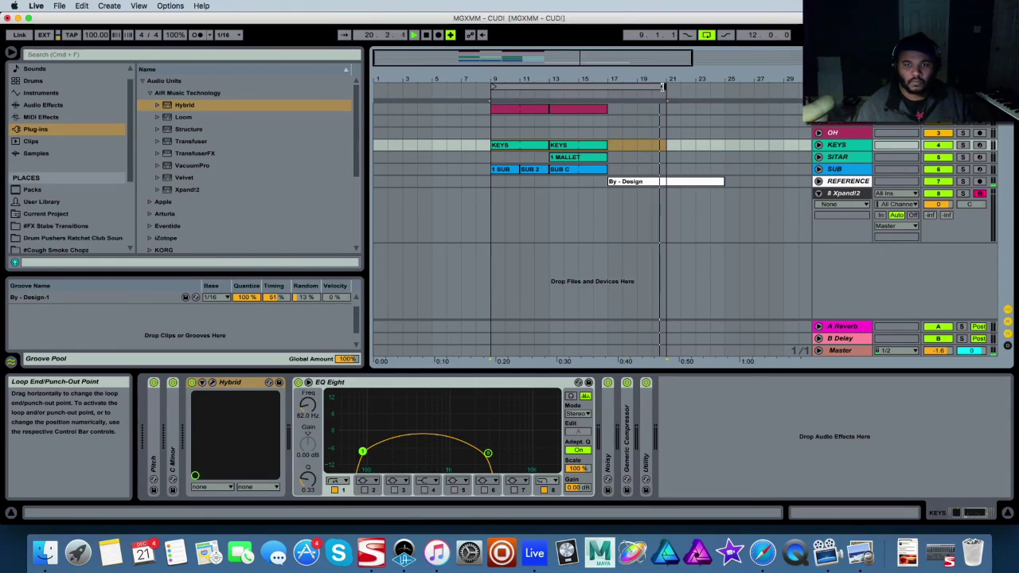
{"action": "left_click_drag", "start_coordinate": [661, 86], "coordinate": [610, 88]}
{"action": "key", "text": "space"}
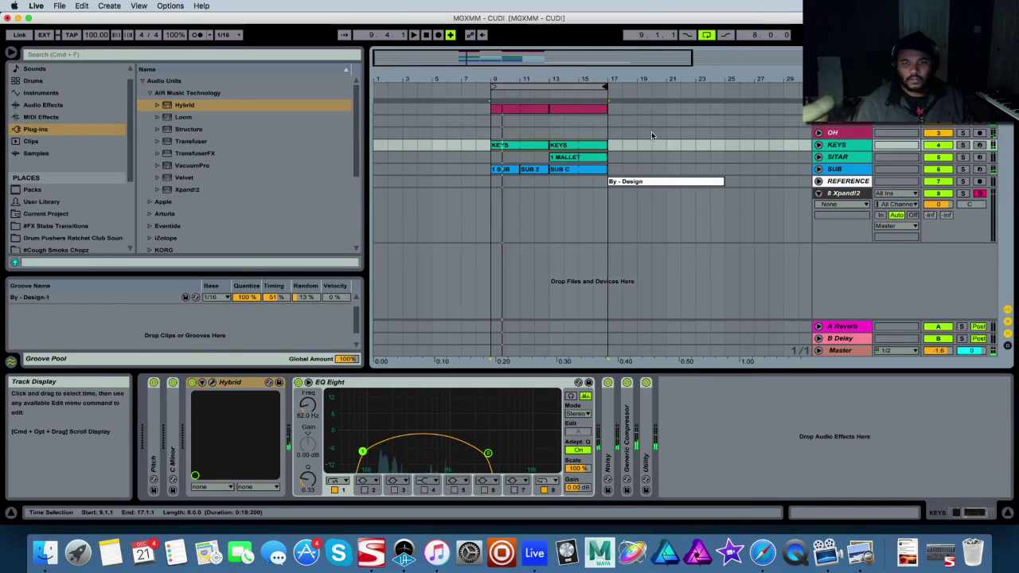
Step: Unfold the drum track and show the notes of its clip at bars 9 to 13 in an enlarged MIDI note editor
{"action": "left_click", "coordinate": [818, 108]}
{"action": "left_click", "coordinate": [512, 109]}
{"action": "left_click", "coordinate": [549, 120]}
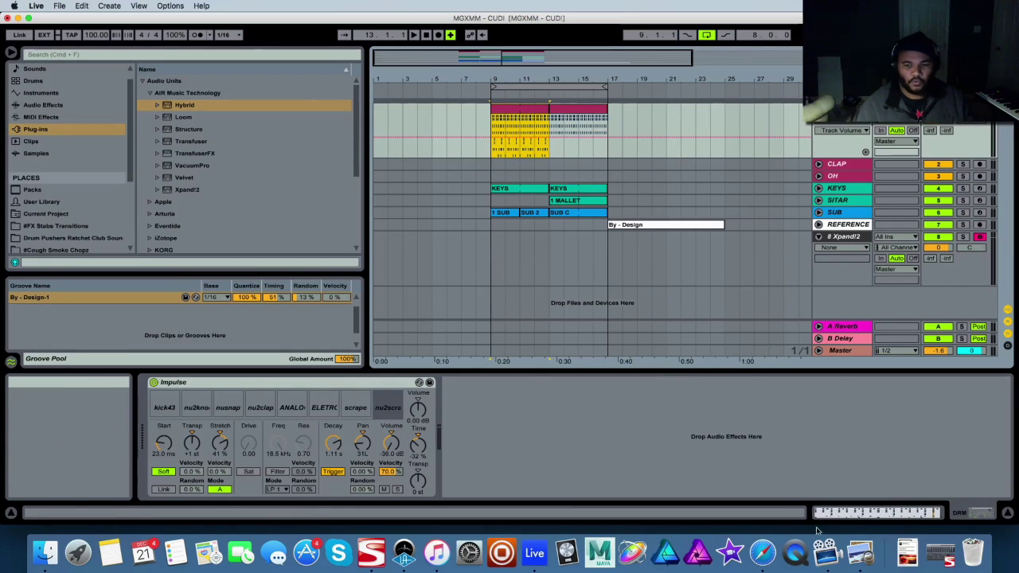
{"action": "left_click", "coordinate": [845, 517]}
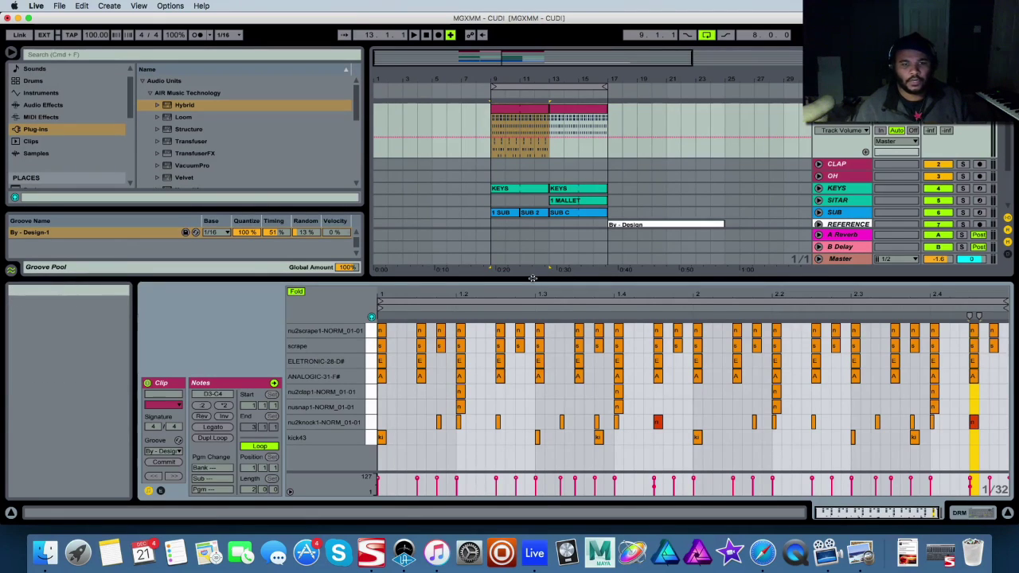
{"action": "left_click_drag", "start_coordinate": [532, 279], "coordinate": [533, 256]}
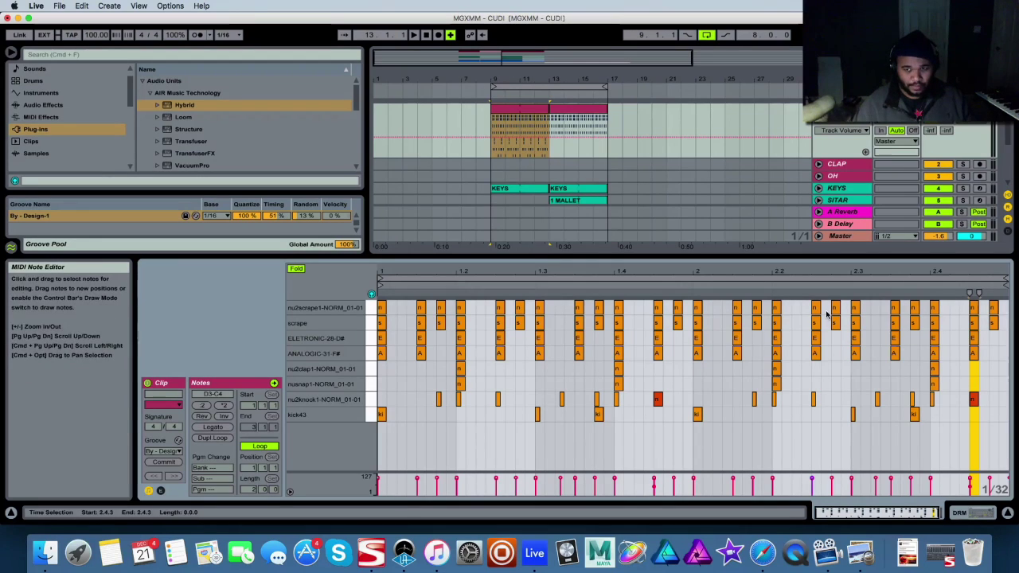
Step: Mute the CLAP, OH, KEYS and SITAR tracks, play the drum clip, and highlight its nu2knock1 notes
{"action": "left_click", "coordinate": [940, 189]}
{"action": "left_click", "coordinate": [938, 176]}
{"action": "left_click", "coordinate": [937, 165]}
{"action": "key", "text": "space"}
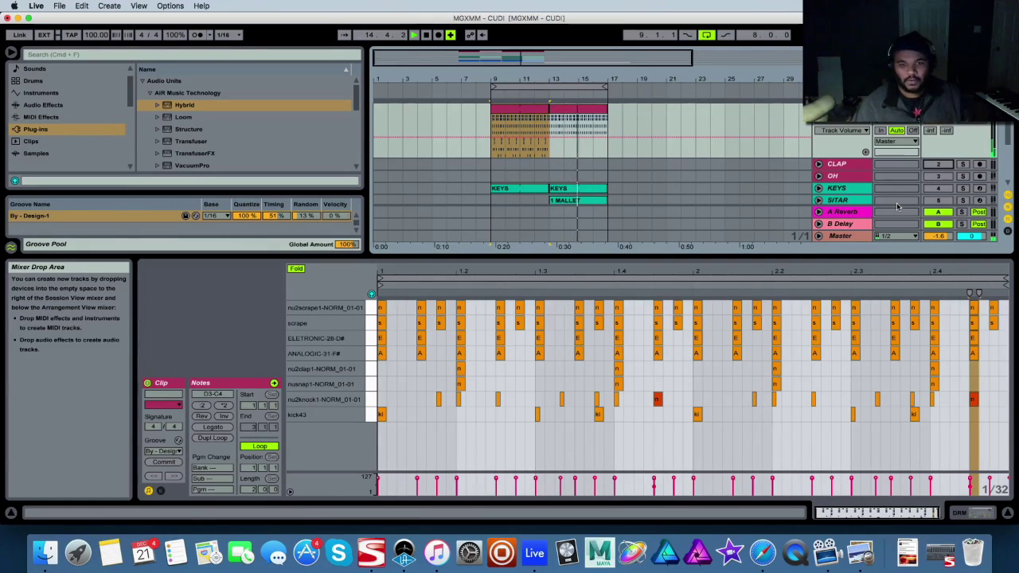
{"action": "left_click_drag", "start_coordinate": [413, 397], "coordinate": [990, 404]}
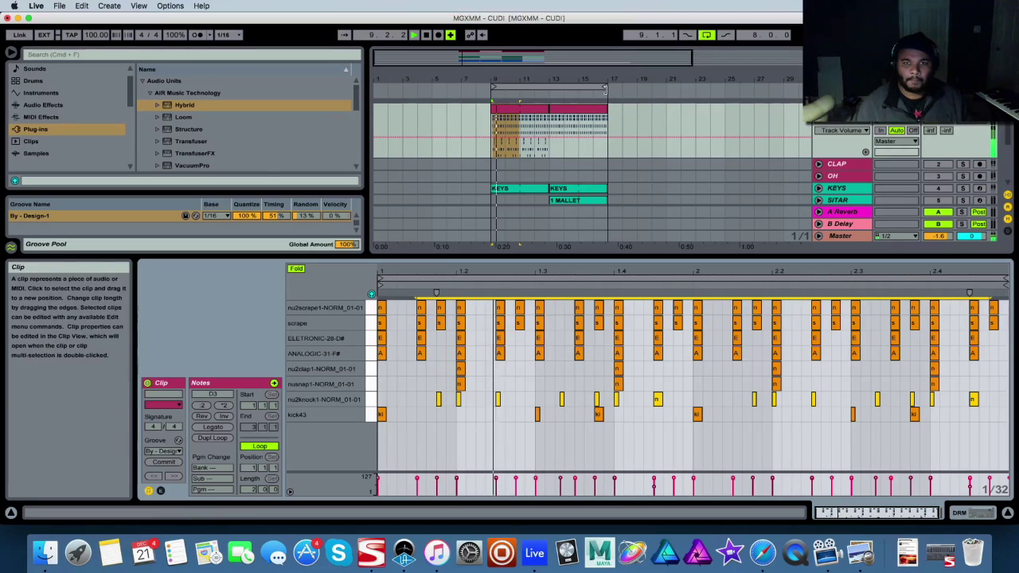
Step: Shorten the loop to bars 9 to 13, fold the drum track, and play the loop briefly
{"action": "left_click_drag", "start_coordinate": [604, 87], "coordinate": [549, 87]}
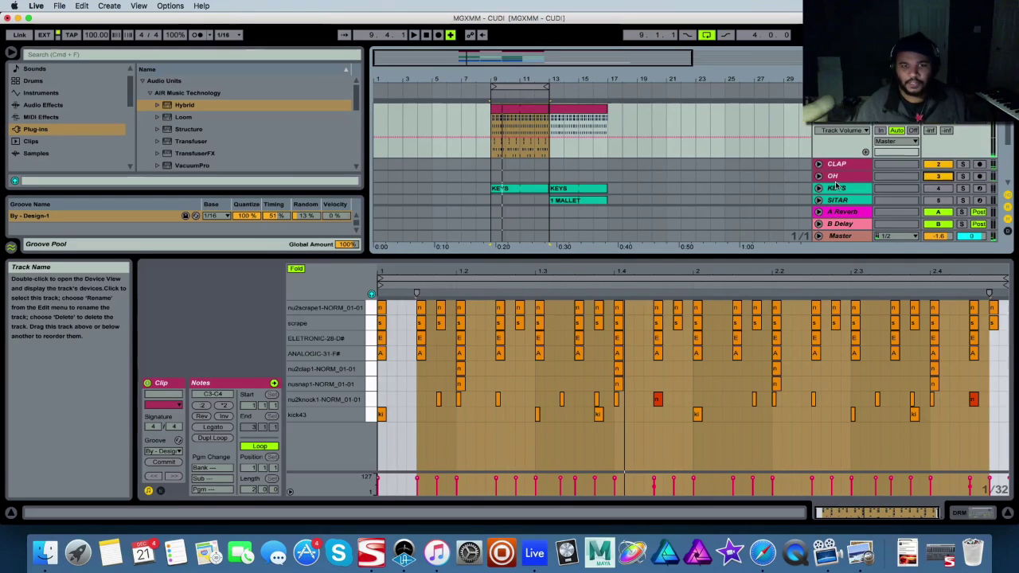
{"action": "left_click", "coordinate": [818, 110]}
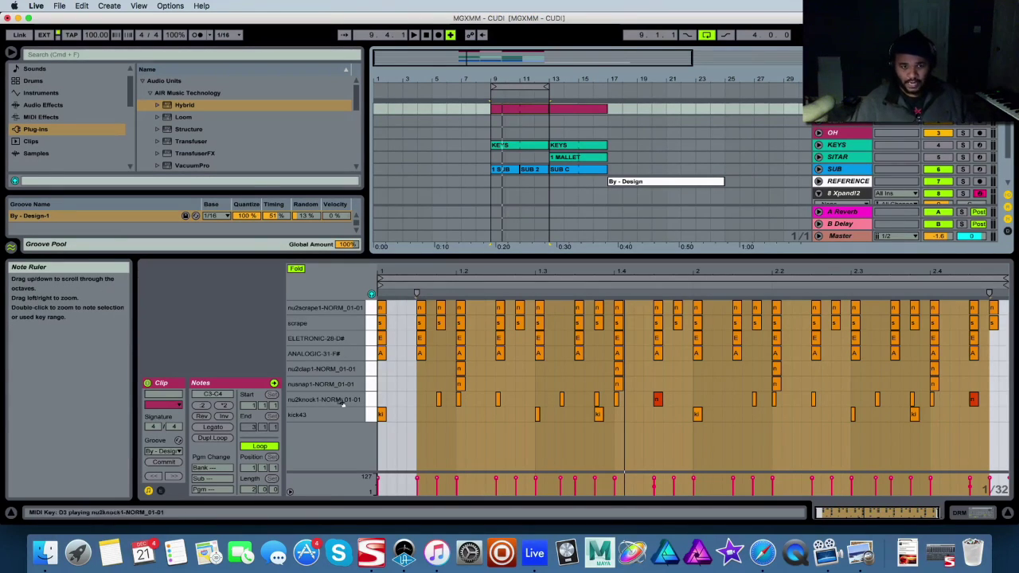
{"action": "key", "text": "space"}
{"action": "key", "text": "space"}
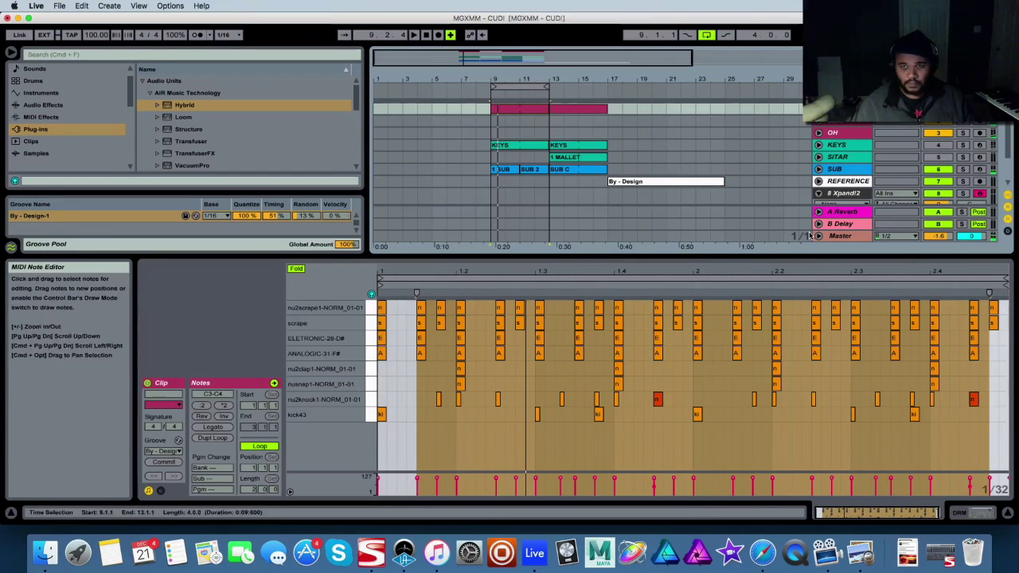
Step: Unfold the SUB track, show the SUB 2 clip's notes in an enlarged note editor, and play the loop
{"action": "left_click", "coordinate": [818, 168]}
{"action": "left_click_drag", "start_coordinate": [487, 79], "coordinate": [436, 111]}
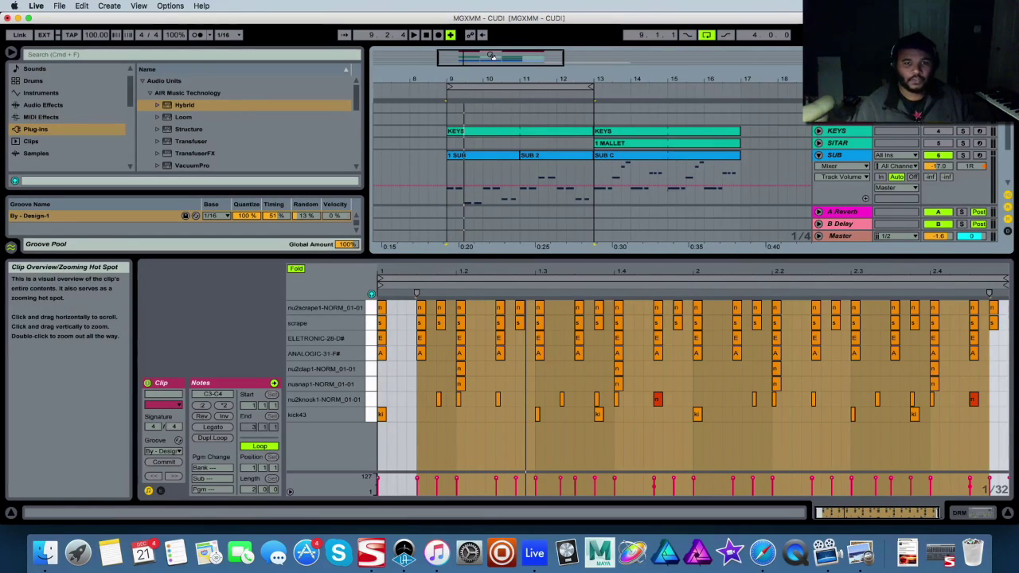
{"action": "scroll", "coordinate": [453, 168], "scroll_direction": "down", "scroll_amount": 2}
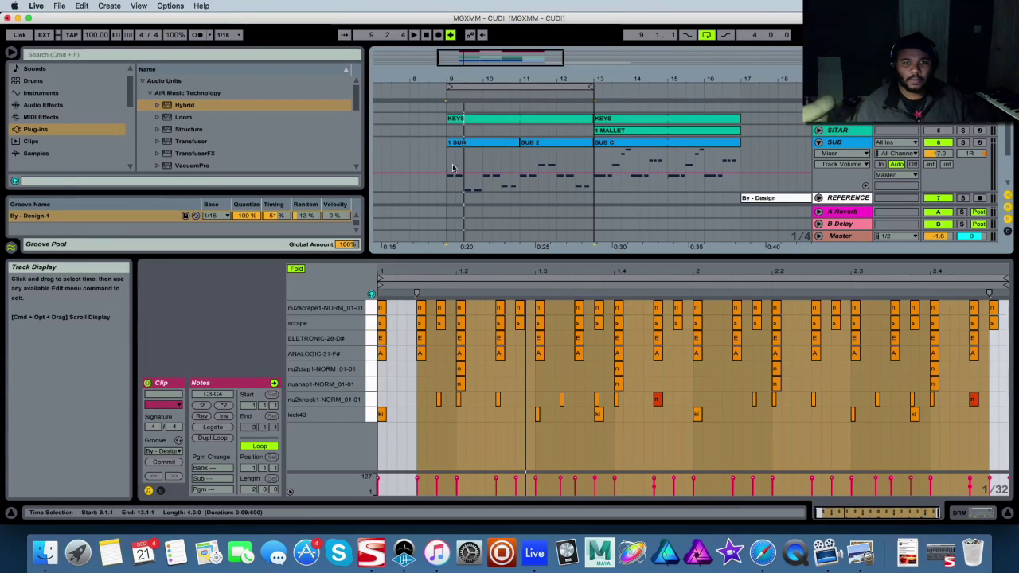
{"action": "left_click", "coordinate": [556, 171]}
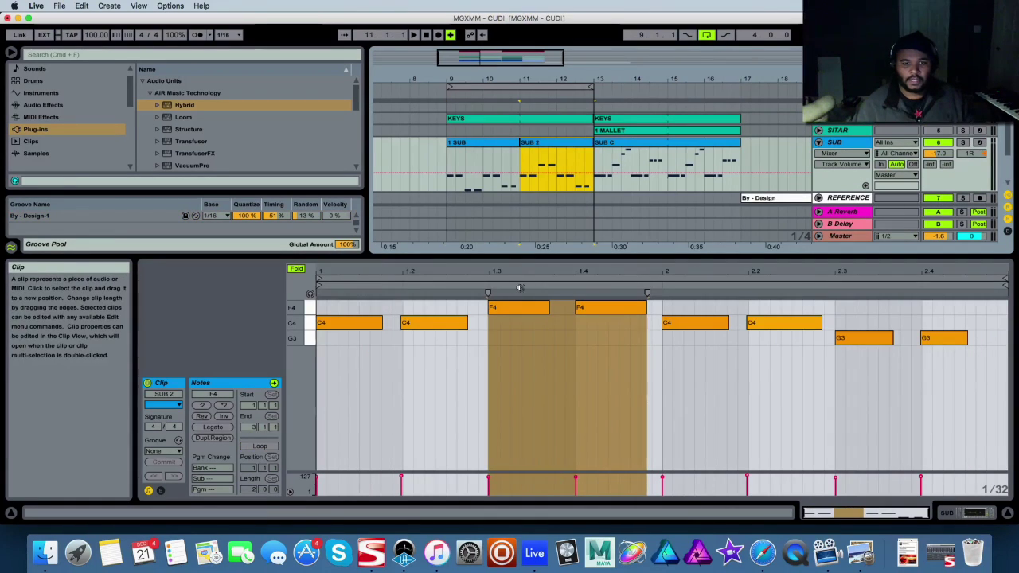
{"action": "left_click_drag", "start_coordinate": [546, 257], "coordinate": [545, 222]}
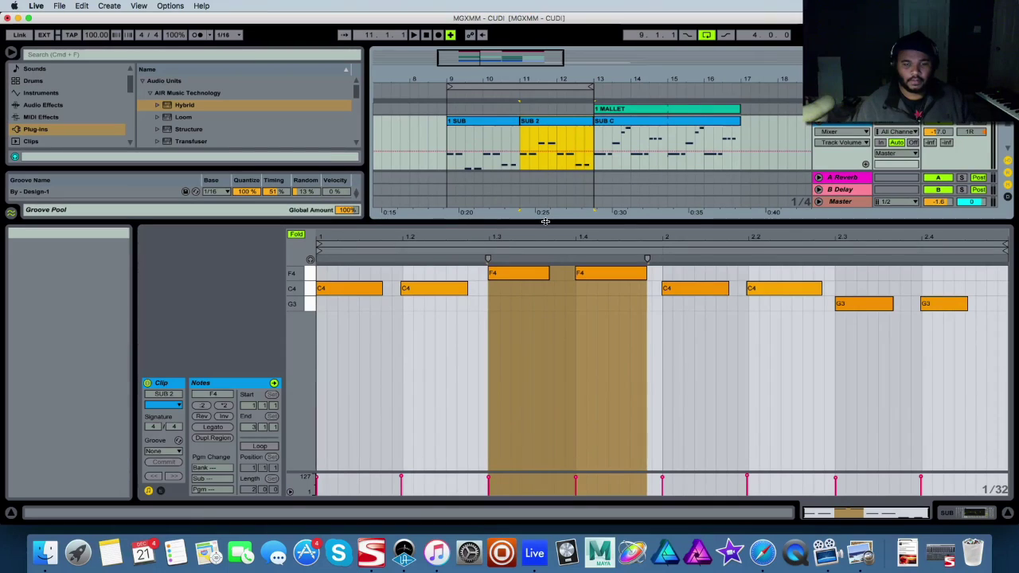
{"action": "key", "text": "space"}
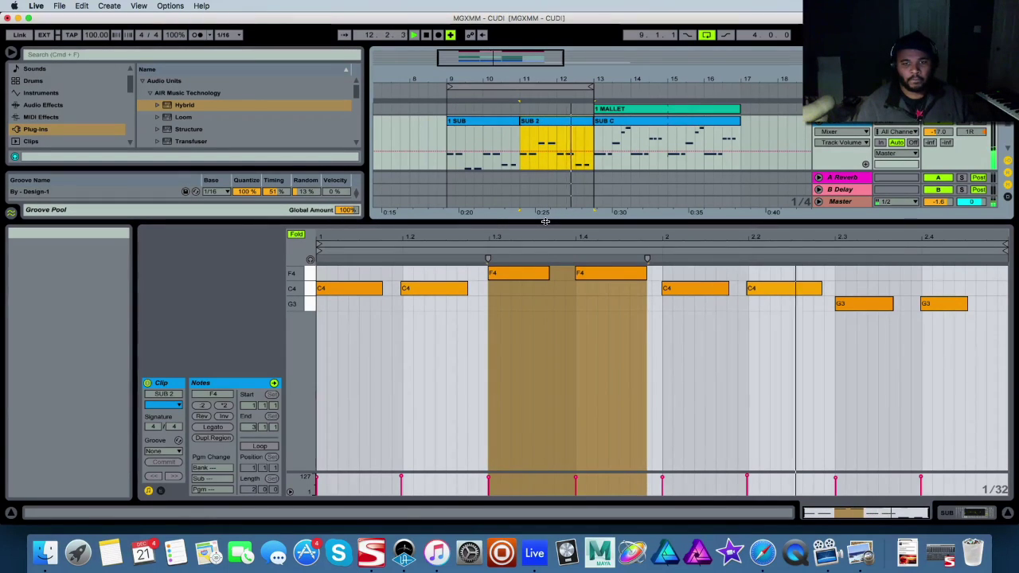
Step: Compare the bass notes of the 1 SUB and SUB 2 clips, highlighting the two F4 notes in SUB 2
{"action": "left_click", "coordinate": [483, 122]}
{"action": "left_click", "coordinate": [500, 272]}
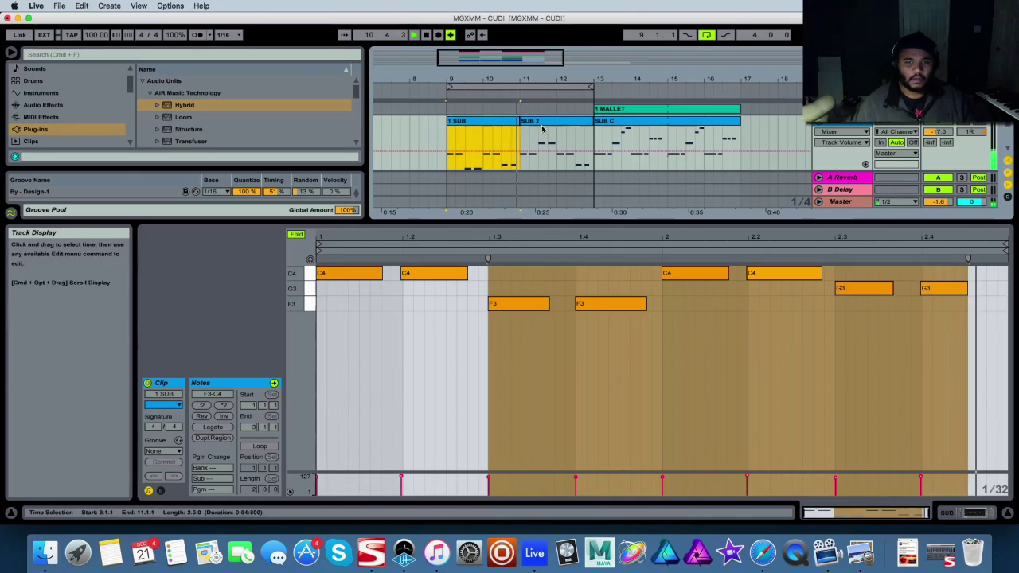
{"action": "left_click", "coordinate": [568, 117]}
{"action": "left_click_drag", "start_coordinate": [489, 258], "coordinate": [633, 296]}
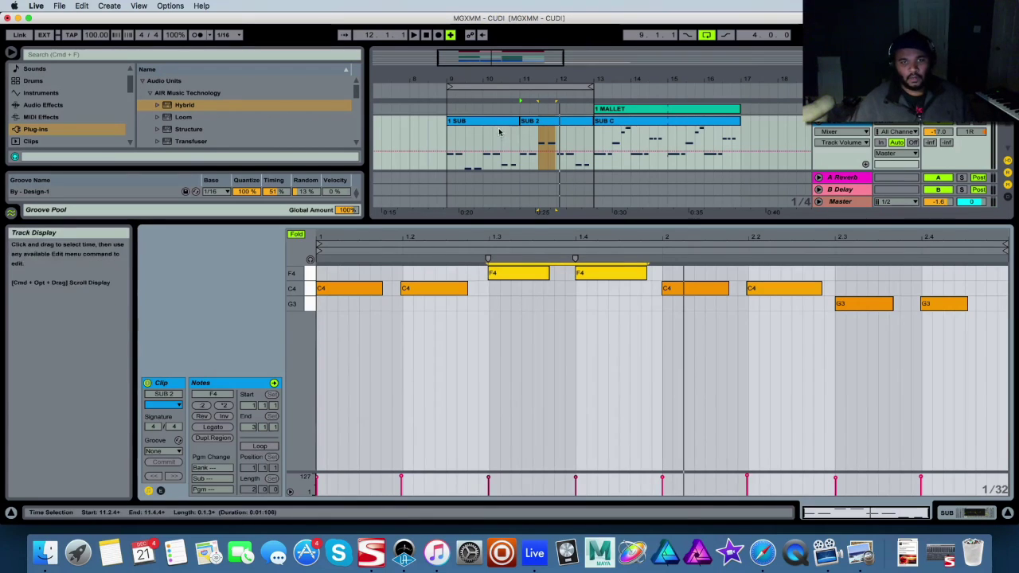
{"action": "left_click", "coordinate": [496, 158]}
{"action": "left_click_drag", "start_coordinate": [500, 330], "coordinate": [541, 269]}
{"action": "left_click", "coordinate": [573, 121]}
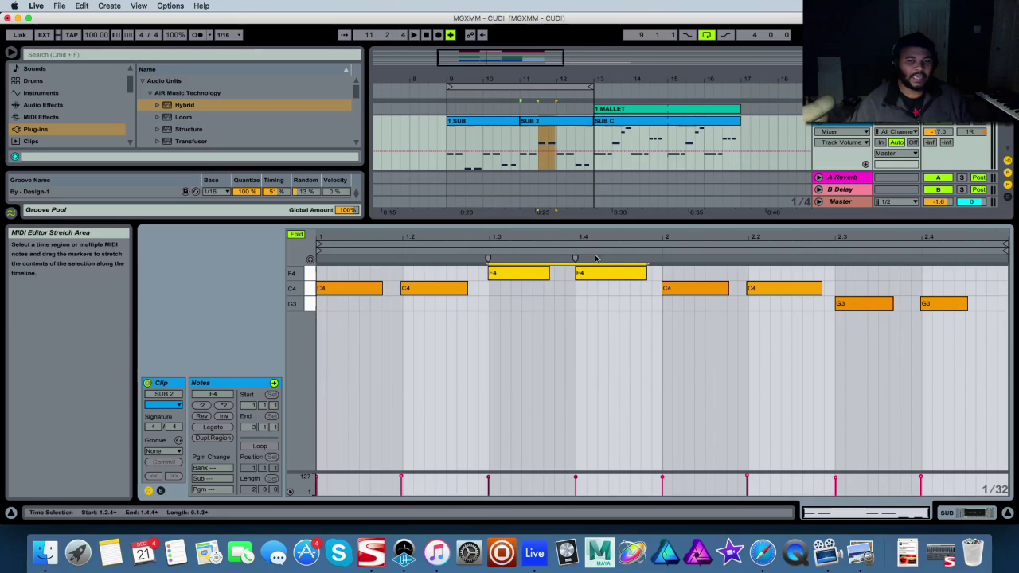
Step: Select the 8 Xpand!2 track and switch to Safari to show the Reverb and Delay Calculator page on nickfever.com
{"action": "left_click_drag", "start_coordinate": [633, 226], "coordinate": [633, 352]}
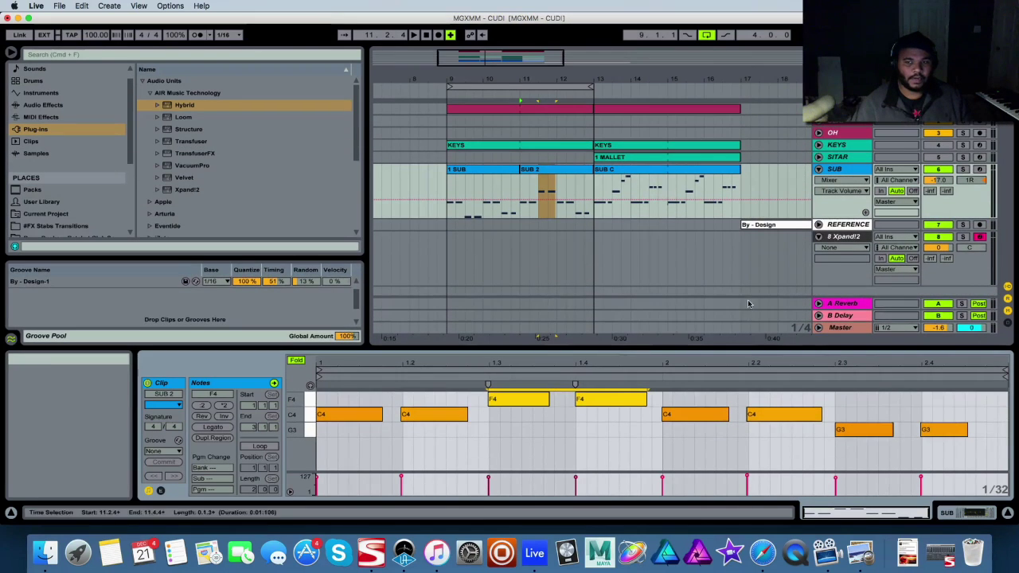
{"action": "left_click", "coordinate": [847, 238]}
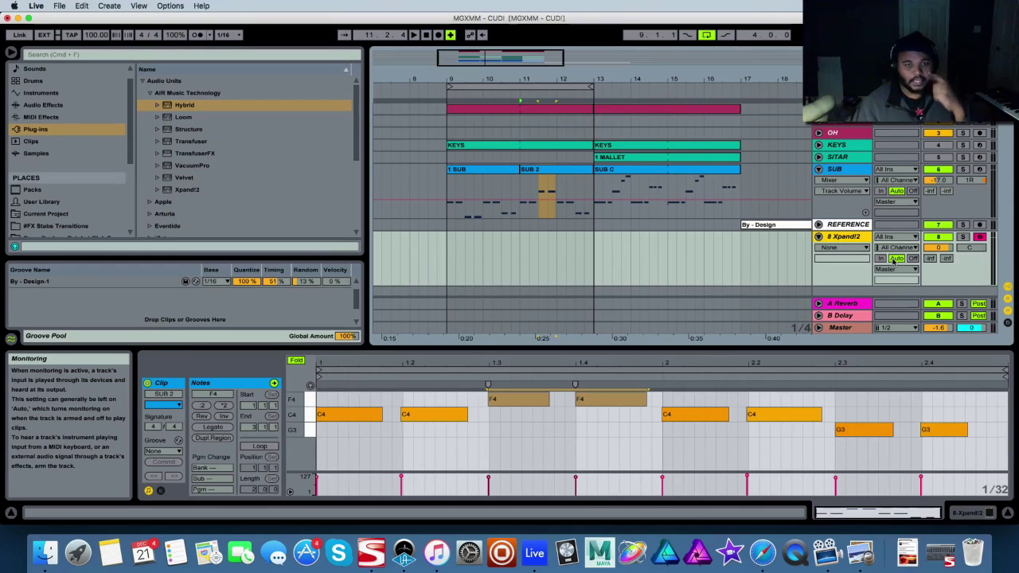
{"action": "left_click", "coordinate": [762, 554]}
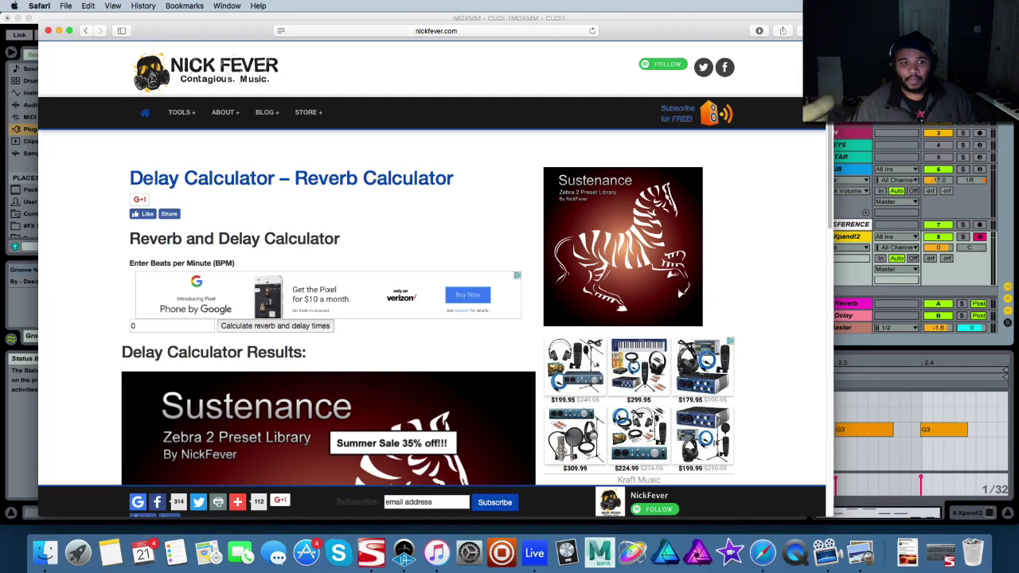
Step: Open the Interactive Circle of Fifths from randscullard.com in a new tab and set it to tonic A, N. Minor / Aeolian mode
{"action": "key", "text": "super+t"}
{"action": "left_click", "coordinate": [503, 31]}
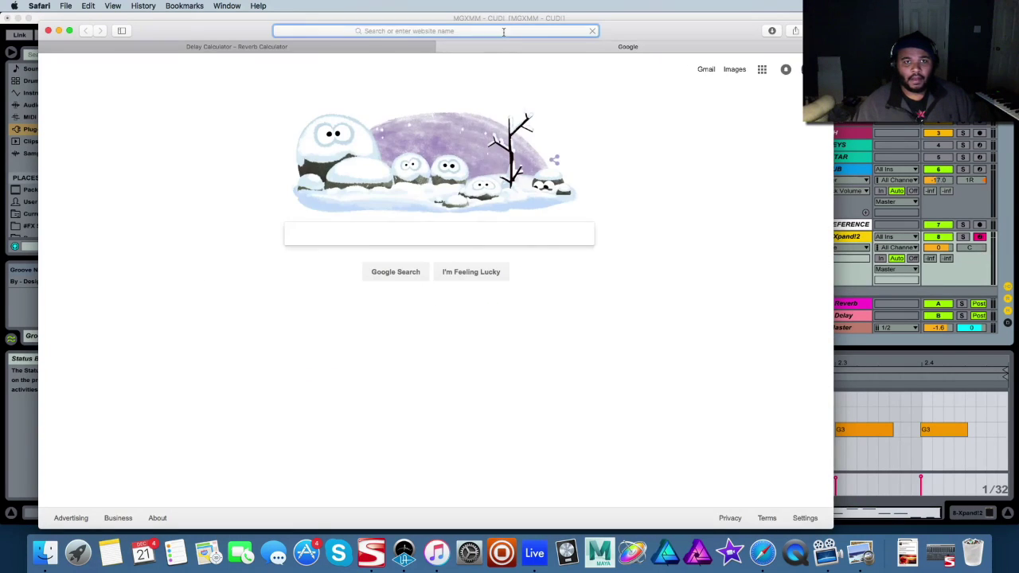
{"action": "type", "text": "randsculland.com"}
{"action": "key", "text": "Return"}
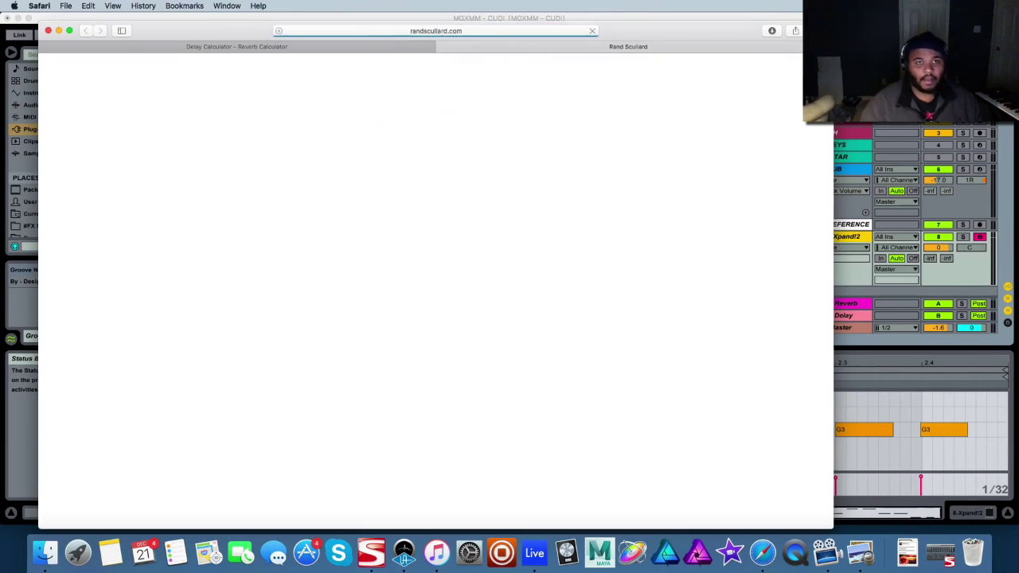
{"action": "left_click", "coordinate": [435, 187]}
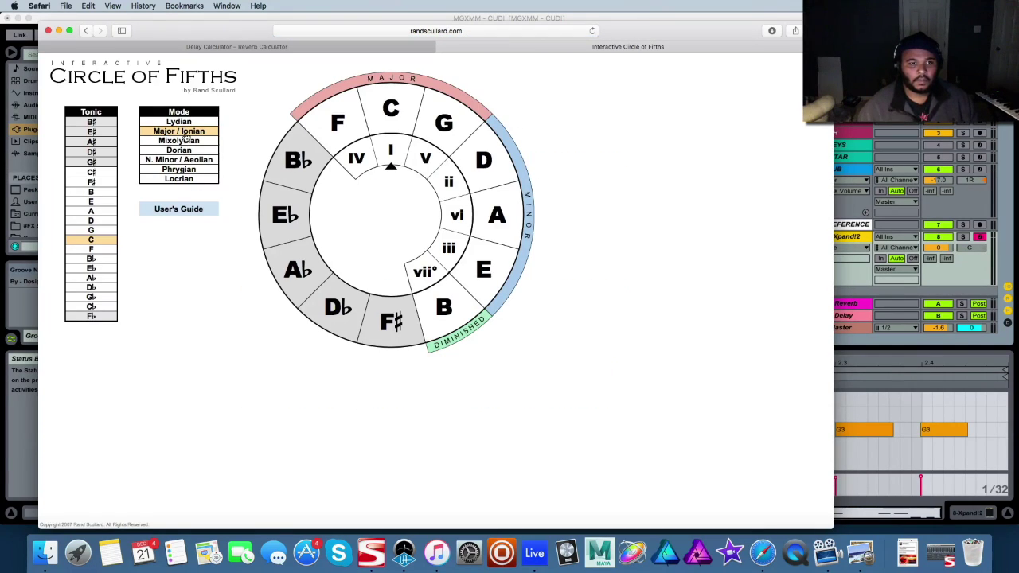
{"action": "left_click", "coordinate": [179, 161]}
{"action": "left_click", "coordinate": [102, 212]}
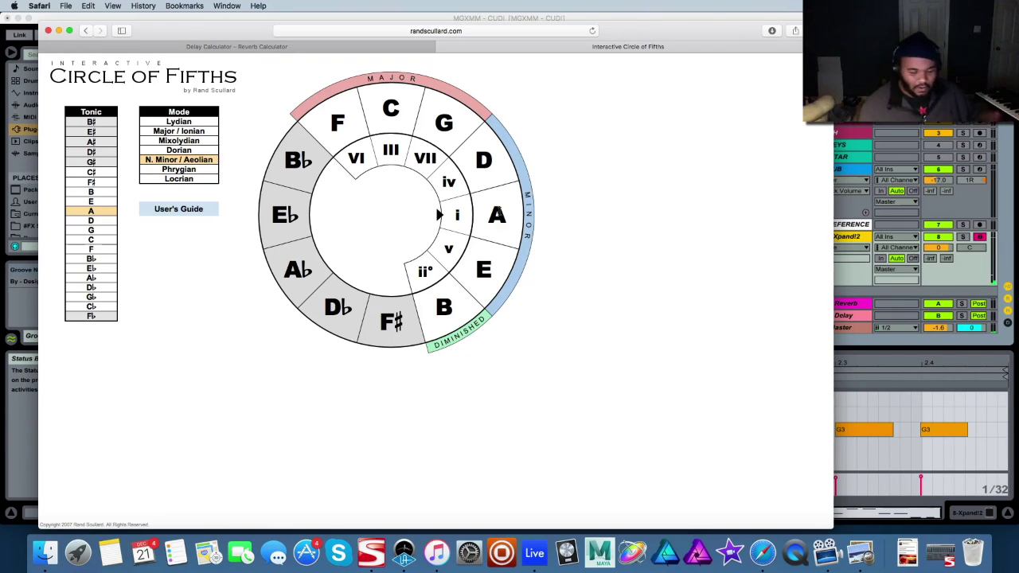
Step: Return to Ableton Live, show the device chain of the 8 Xpand!2 track, and briefly view the Xpand!2 plug-in window
{"action": "left_click", "coordinate": [878, 341]}
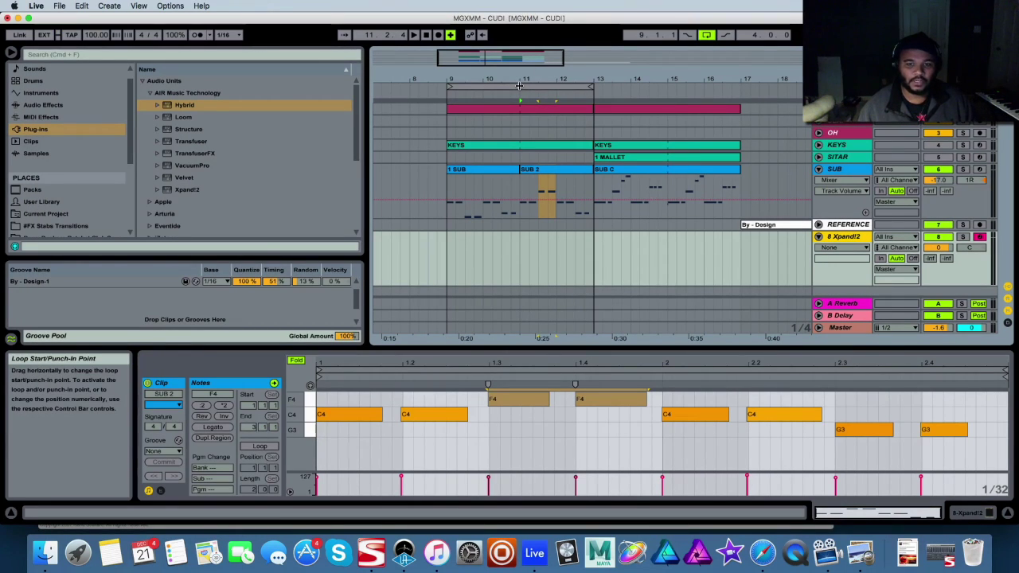
{"action": "scroll", "coordinate": [701, 199], "scroll_direction": "down", "scroll_amount": 3}
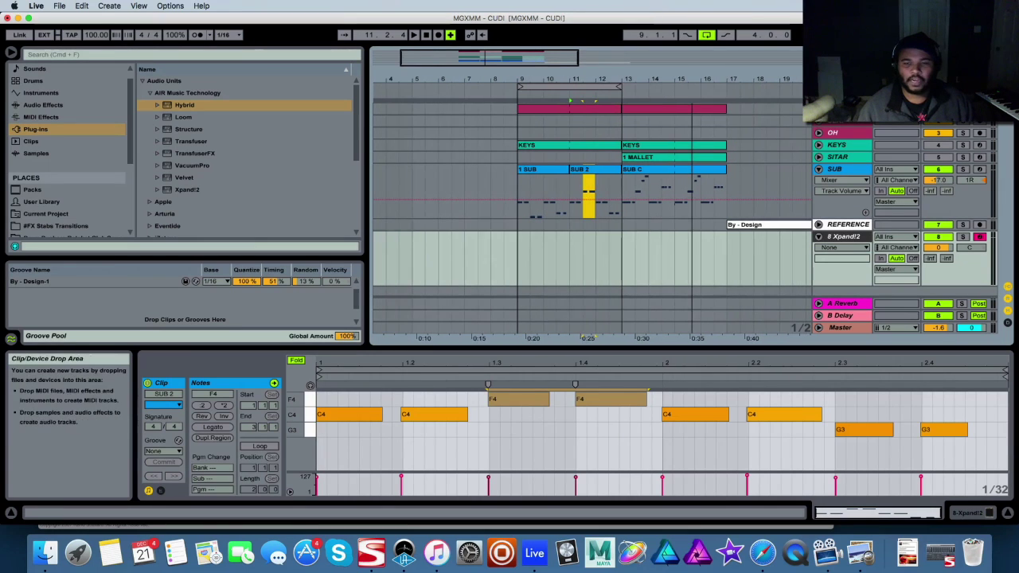
{"action": "scroll", "coordinate": [589, 199], "scroll_direction": "up", "scroll_amount": 1}
{"action": "left_click_drag", "start_coordinate": [478, 57], "coordinate": [505, 57]}
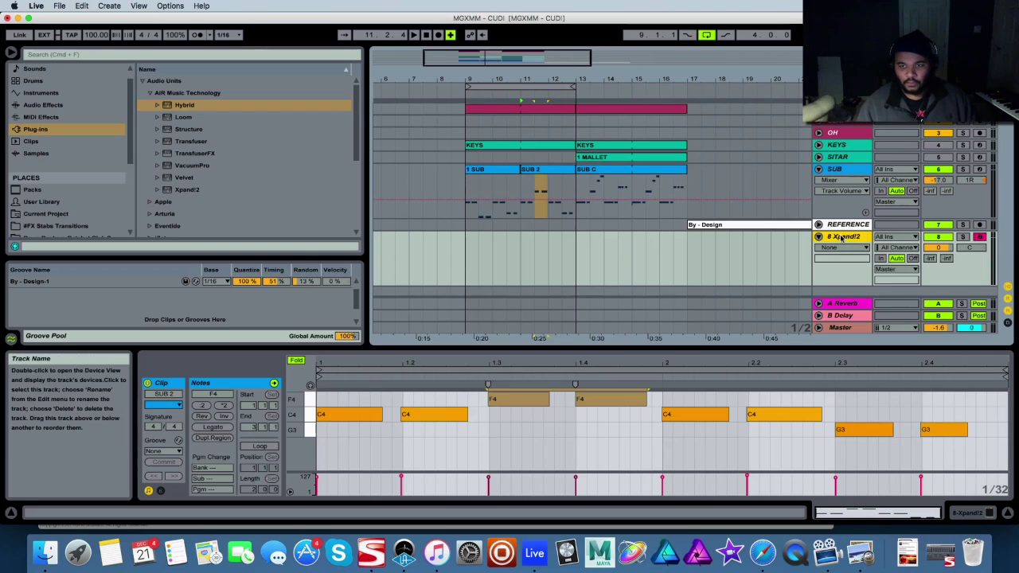
{"action": "key", "text": "shift+Tab"}
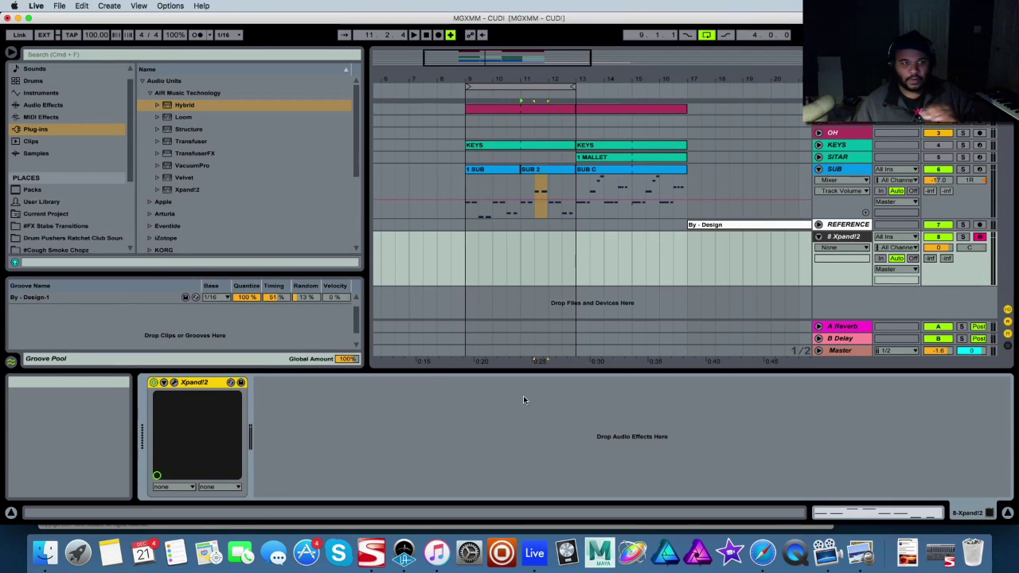
{"action": "left_click", "coordinate": [174, 383]}
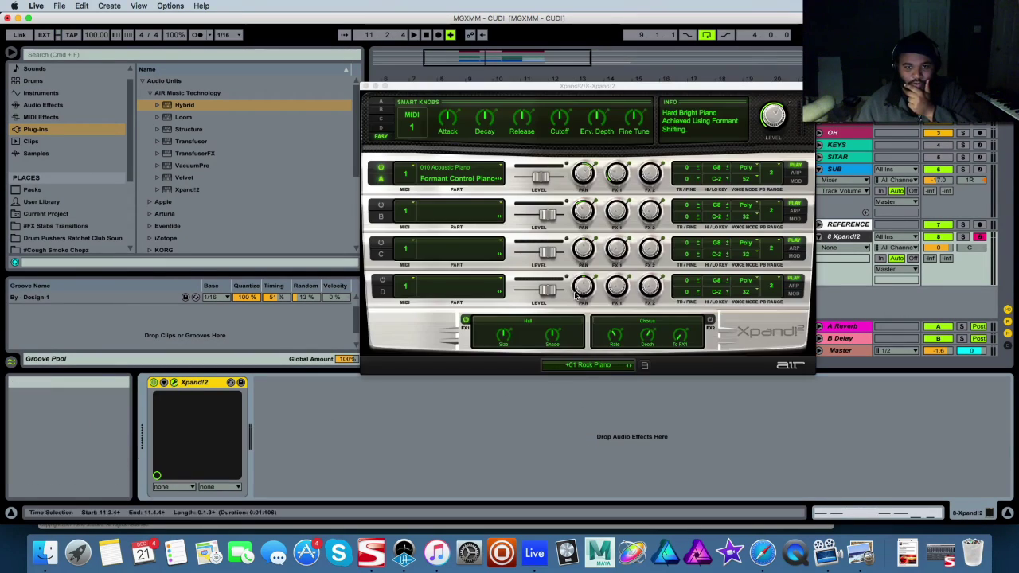
{"action": "left_click", "coordinate": [174, 383]}
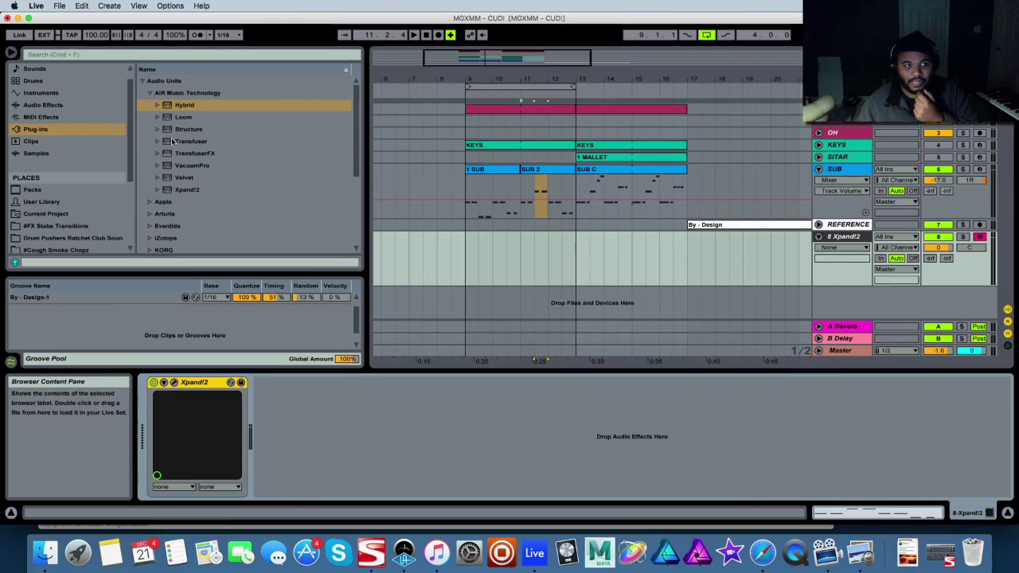
Step: Find the C Minor preset among the Scale MIDI effects and insert it before Xpand!2 on track 8
{"action": "left_click", "coordinate": [73, 128]}
{"action": "scroll", "coordinate": [64, 120], "scroll_direction": "up", "scroll_amount": 1}
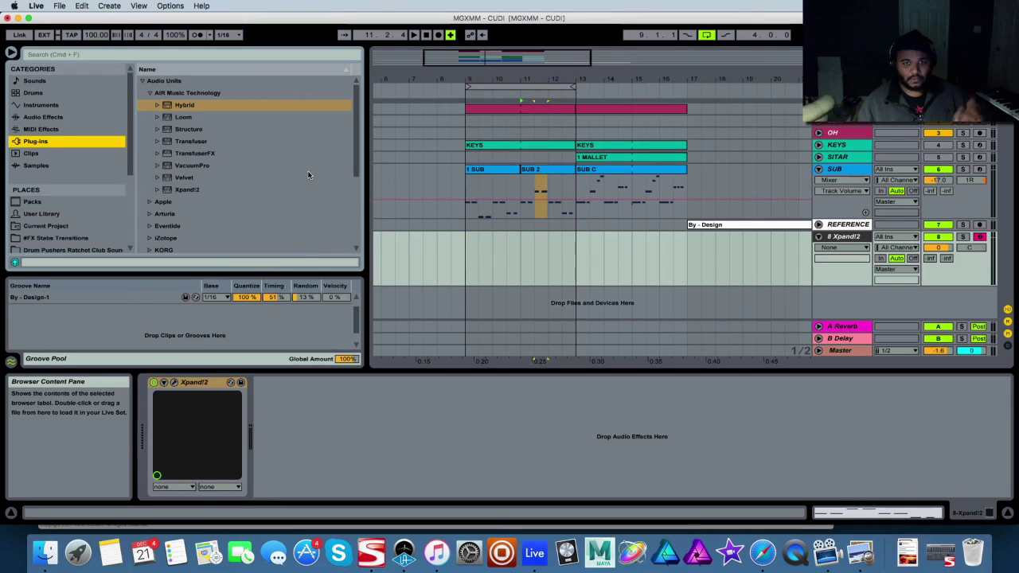
{"action": "left_click", "coordinate": [41, 129]}
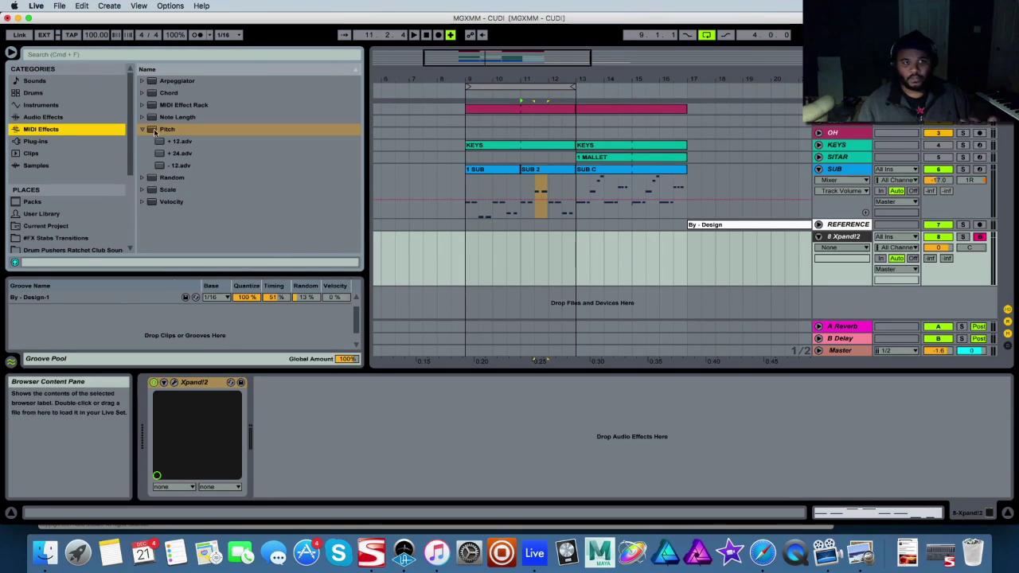
{"action": "left_click", "coordinate": [144, 129]}
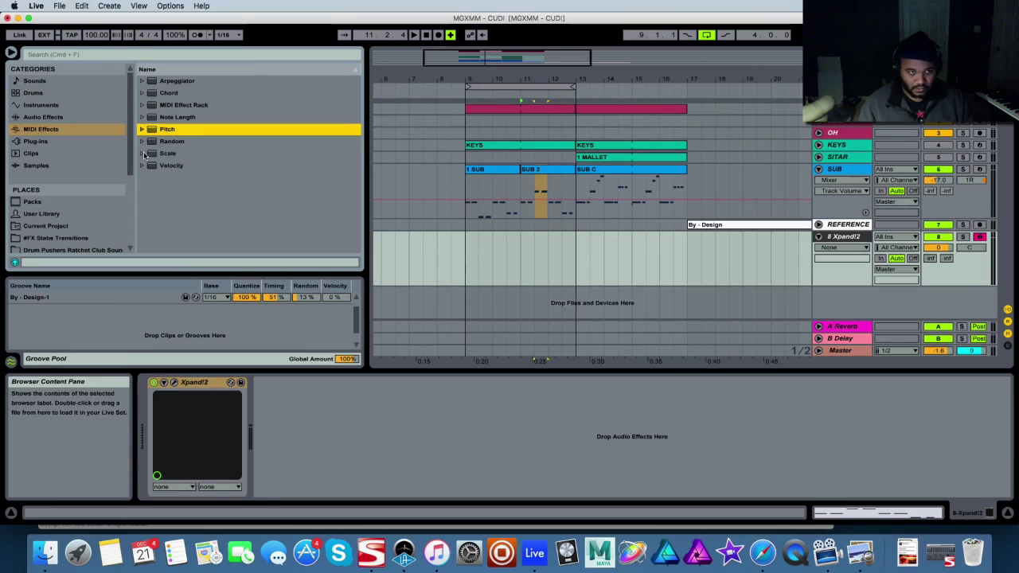
{"action": "left_click", "coordinate": [143, 153]}
{"action": "scroll", "coordinate": [207, 173], "scroll_direction": "down", "scroll_amount": 3}
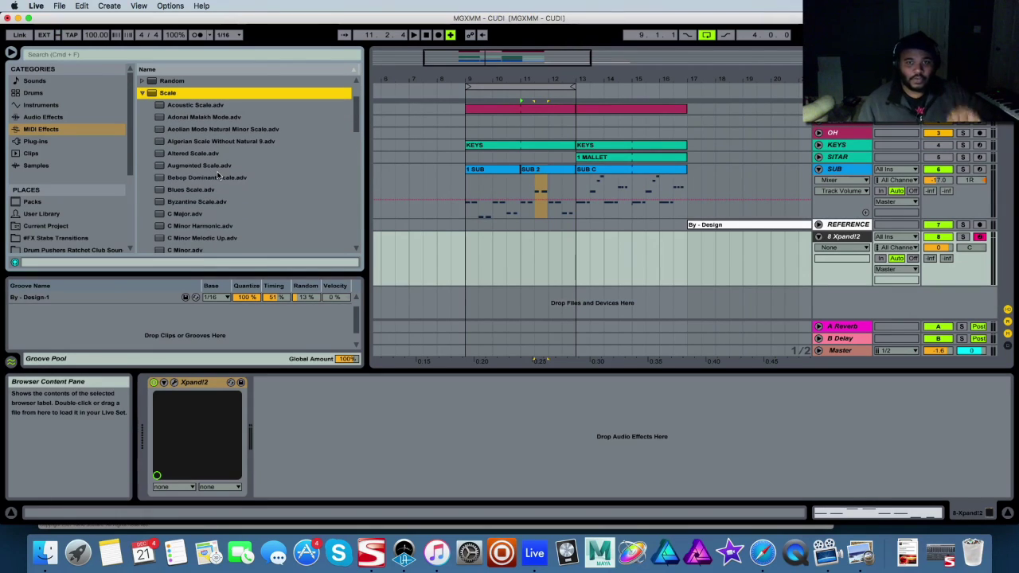
{"action": "scroll", "coordinate": [215, 177], "scroll_direction": "down", "scroll_amount": 2}
{"action": "left_click_drag", "start_coordinate": [191, 215], "coordinate": [151, 433]}
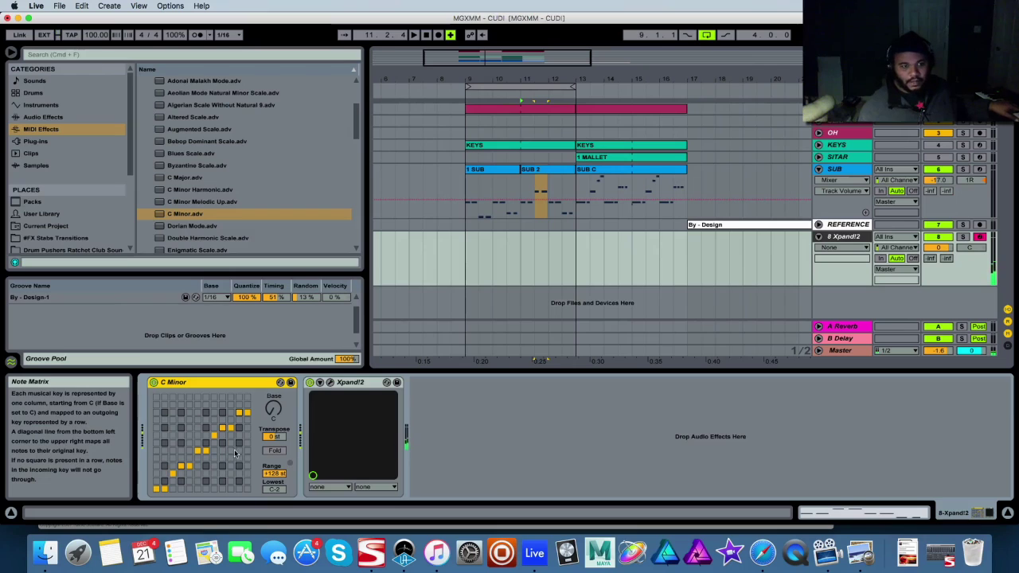
Step: Set the C Minor scale effect's base to A and raise the seventh column's note to the eighth row from the lowest
{"action": "left_click_drag", "start_coordinate": [273, 410], "coordinate": [272, 392]}
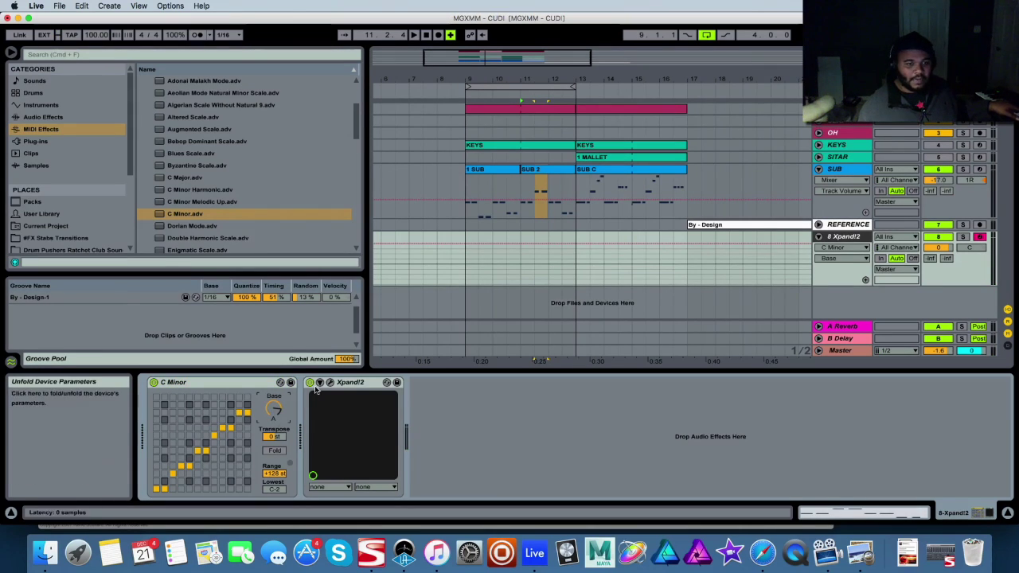
{"action": "left_click", "coordinate": [205, 437]}
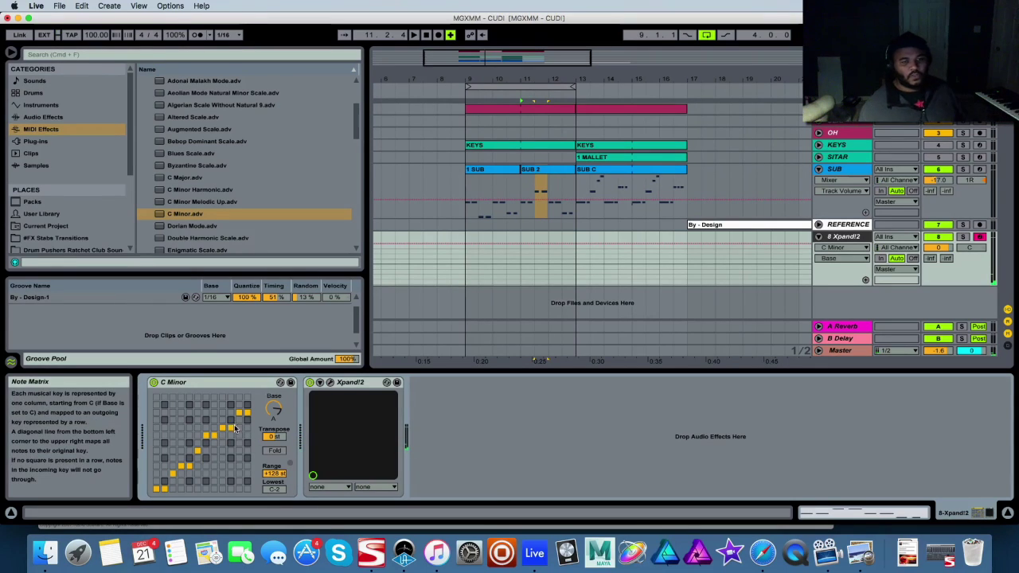
Step: Insert a Pitch MIDI effect ahead of the C Minor scale and set its pitch to -3 st
{"action": "scroll", "coordinate": [183, 159], "scroll_direction": "up", "scroll_amount": 4}
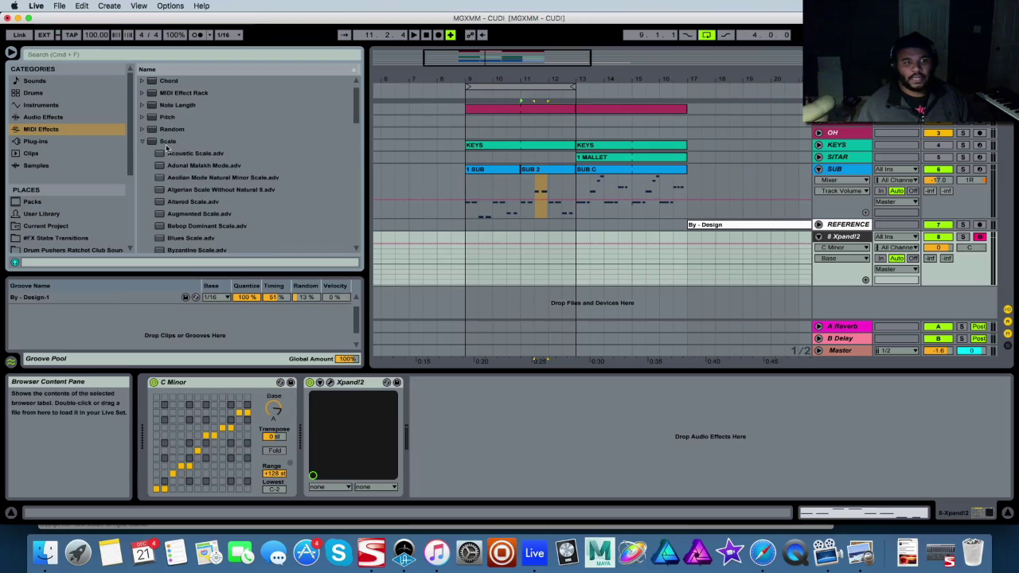
{"action": "left_click", "coordinate": [142, 121]}
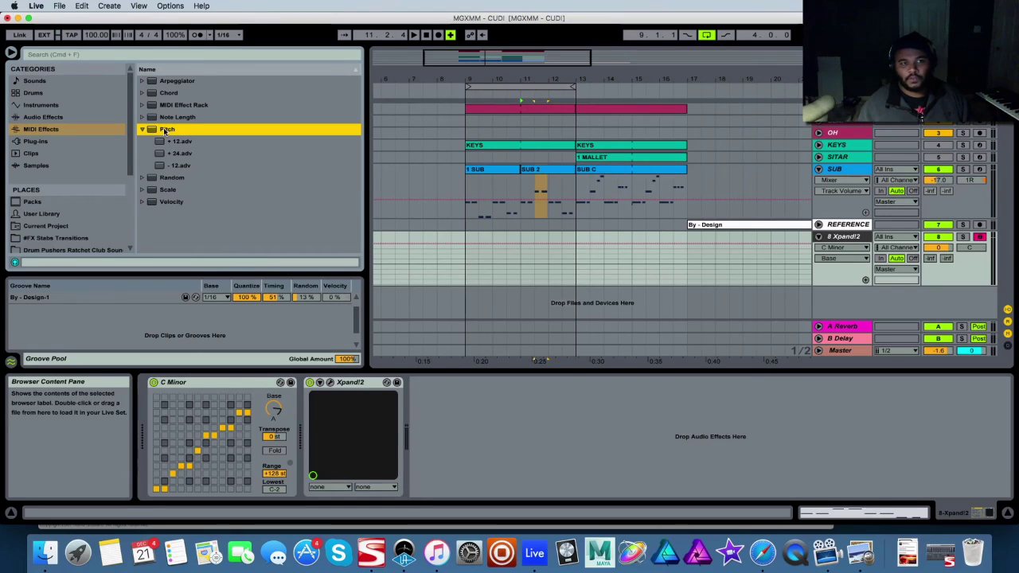
{"action": "left_click", "coordinate": [169, 402]}
{"action": "left_click_drag", "start_coordinate": [170, 402], "coordinate": [147, 428]}
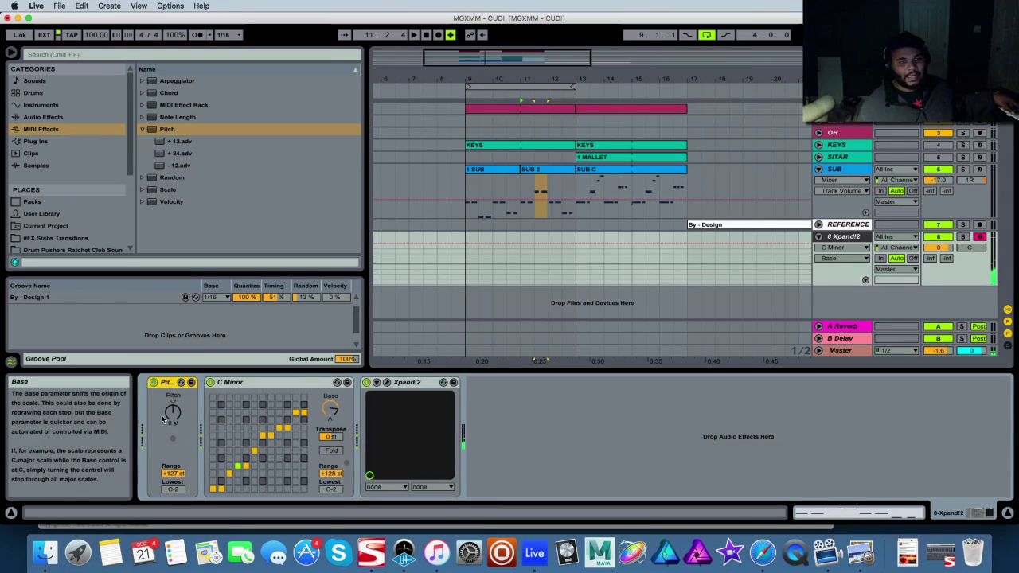
{"action": "left_click", "coordinate": [172, 412]}
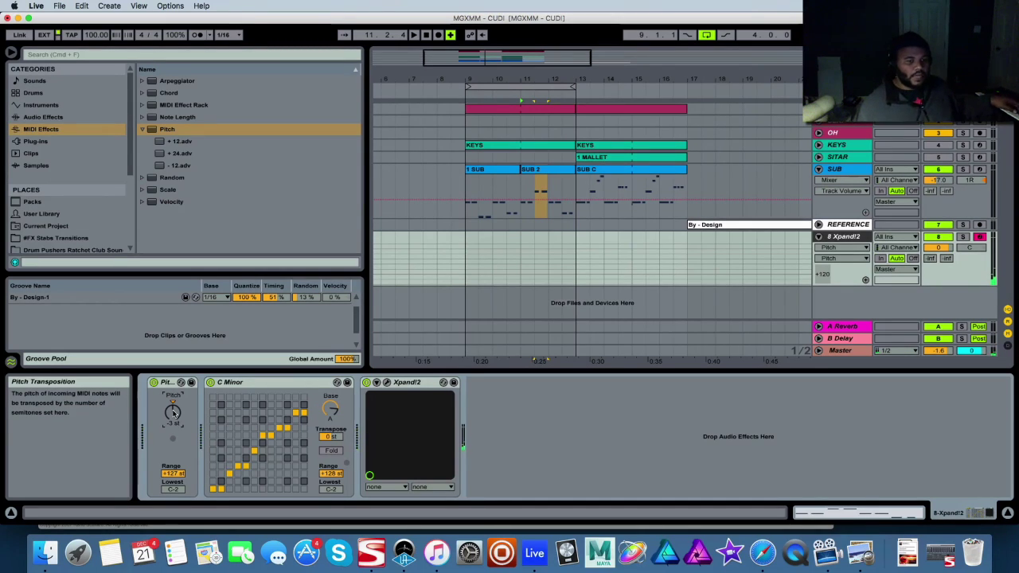
Step: View the Xpand!2 plug-in window briefly, and compare the sound with the C Minor scale effect bypassed and re-enabled
{"action": "left_click", "coordinate": [387, 382]}
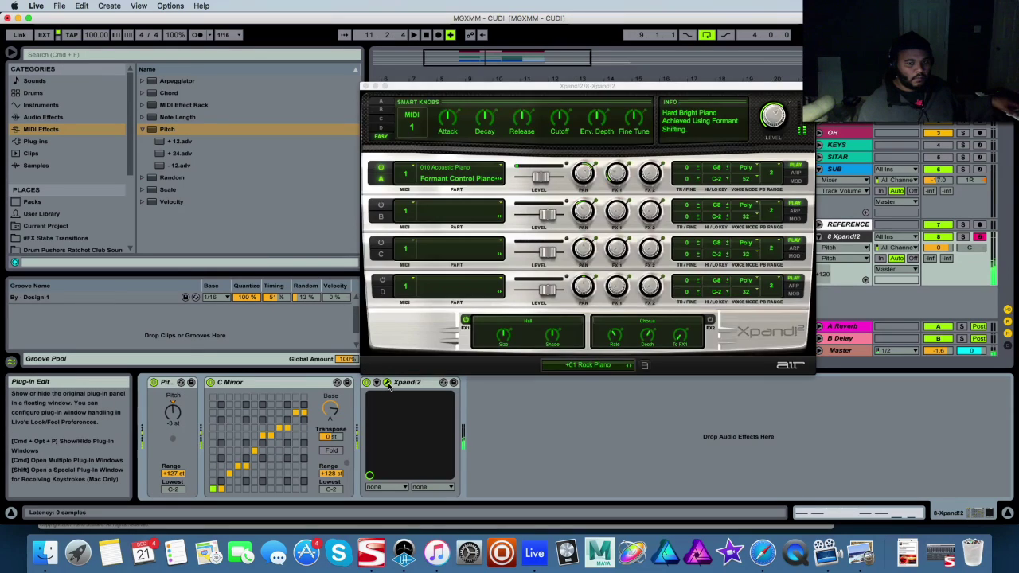
{"action": "left_click", "coordinate": [386, 383]}
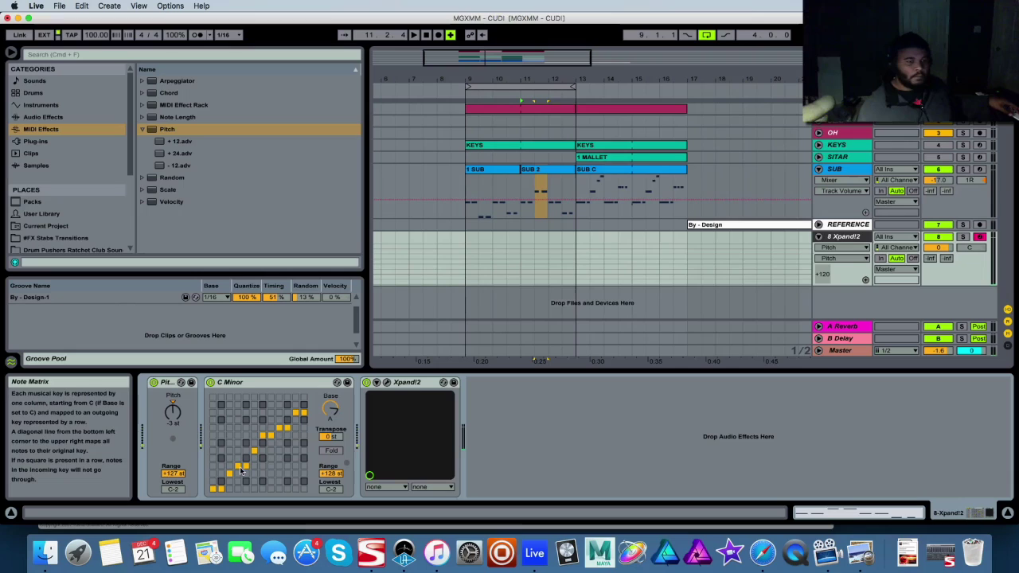
{"action": "left_click", "coordinate": [210, 383]}
{"action": "left_click", "coordinate": [210, 382]}
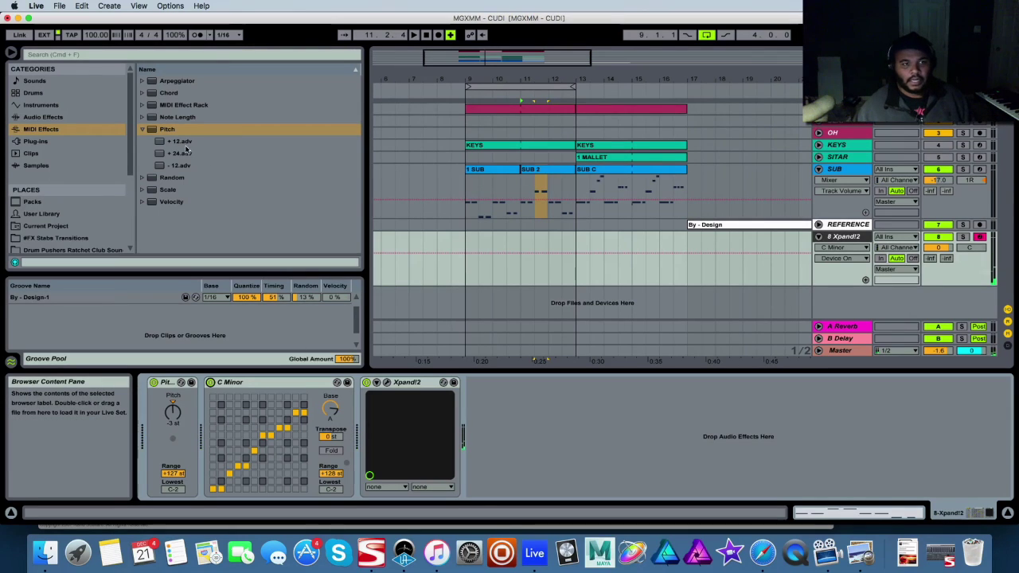
Step: Insert the Major Chord preset between Pitch and C Minor, and check the A minor circle of fifths in Safari before returning to Live
{"action": "left_click", "coordinate": [168, 92]}
{"action": "scroll", "coordinate": [179, 129], "scroll_direction": "down", "scroll_amount": 4}
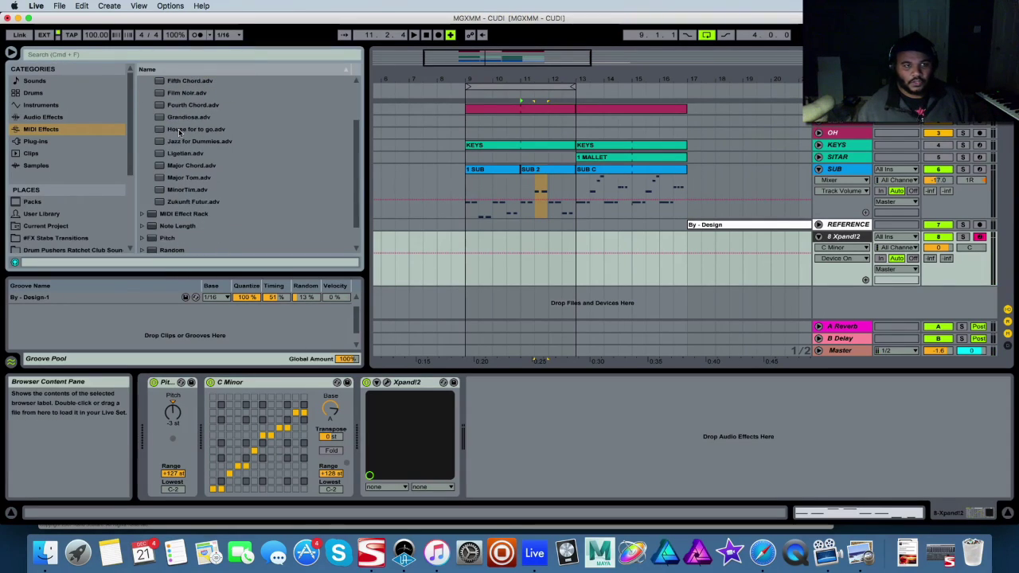
{"action": "scroll", "coordinate": [197, 157], "scroll_direction": "up", "scroll_amount": 3}
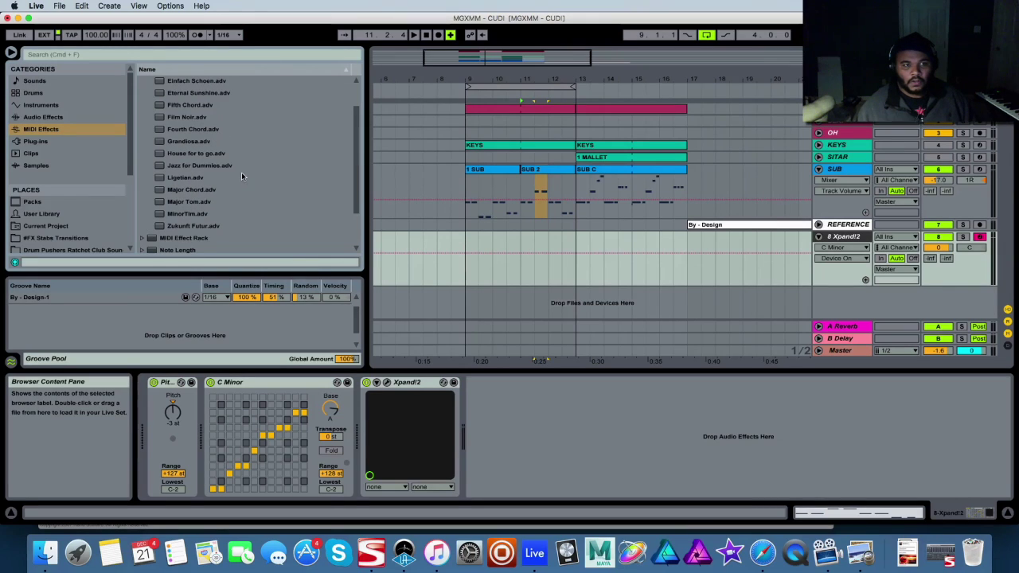
{"action": "left_click", "coordinate": [206, 191]}
{"action": "left_click_drag", "start_coordinate": [211, 191], "coordinate": [207, 444]}
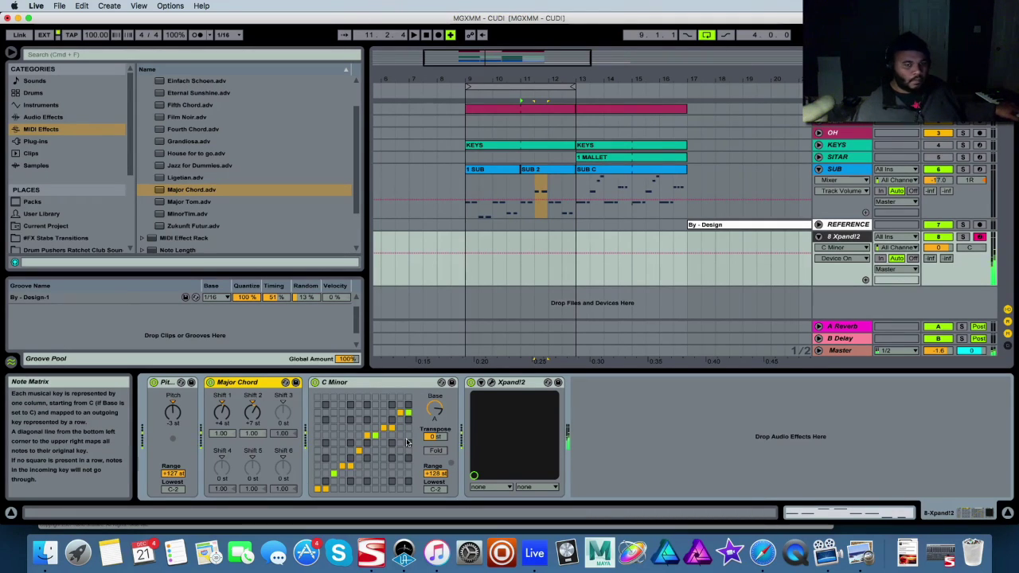
{"action": "left_click", "coordinate": [761, 551]}
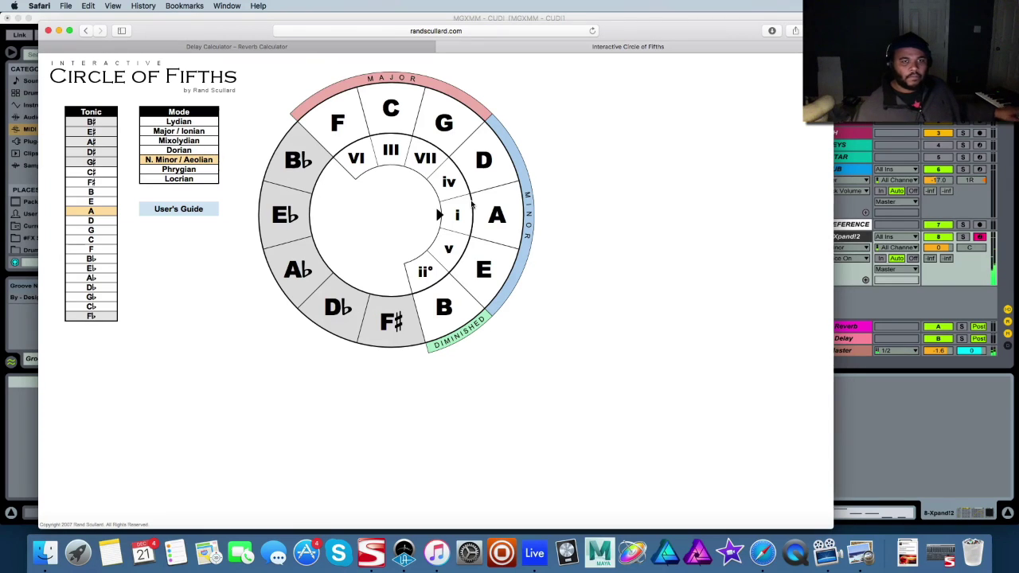
{"action": "left_click", "coordinate": [880, 399]}
Step: Insert the Bouncy Chords arpeggiator between C Minor and Xpand!2, and replace it with the Housier Than Thou preset
{"action": "left_click", "coordinate": [143, 92]}
{"action": "left_click", "coordinate": [143, 81]}
{"action": "left_click_drag", "start_coordinate": [196, 104], "coordinate": [463, 467]}
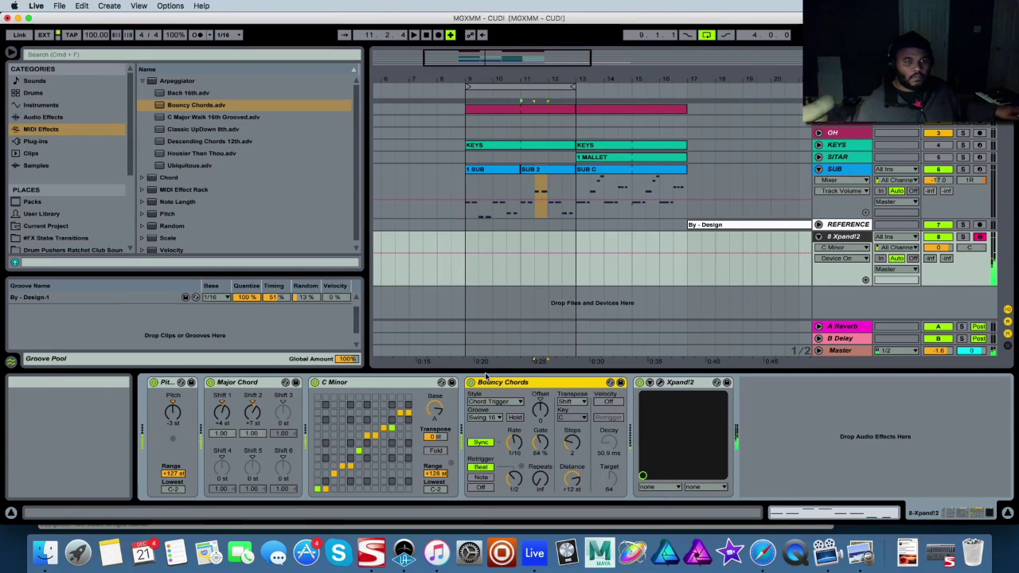
{"action": "double_click", "coordinate": [213, 154]}
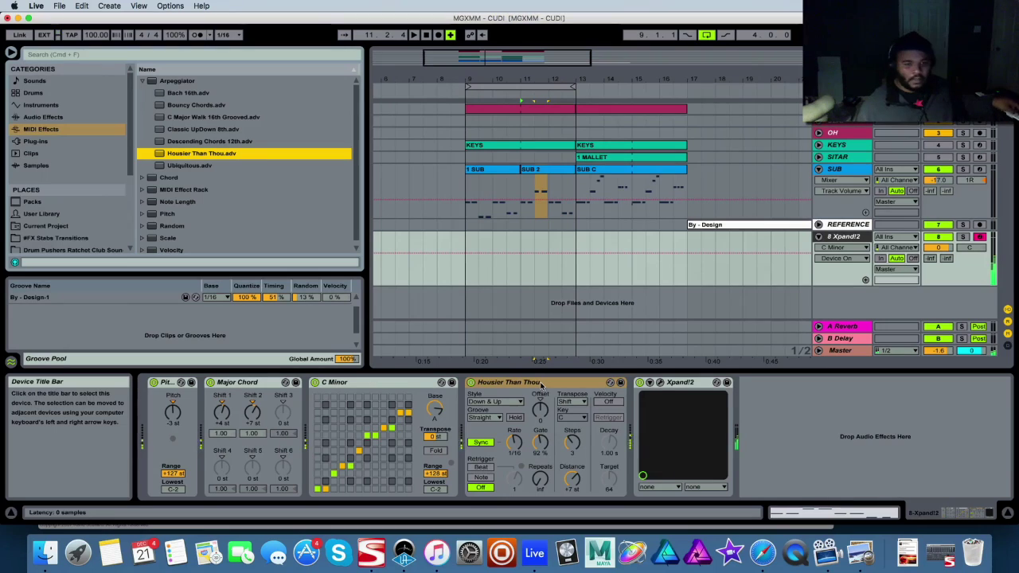
Step: Switch off Major Chord and Housier Than Thou, and remap the scale matrix's second column to the third row and ninth column to the eighth
{"action": "left_click", "coordinate": [414, 445]}
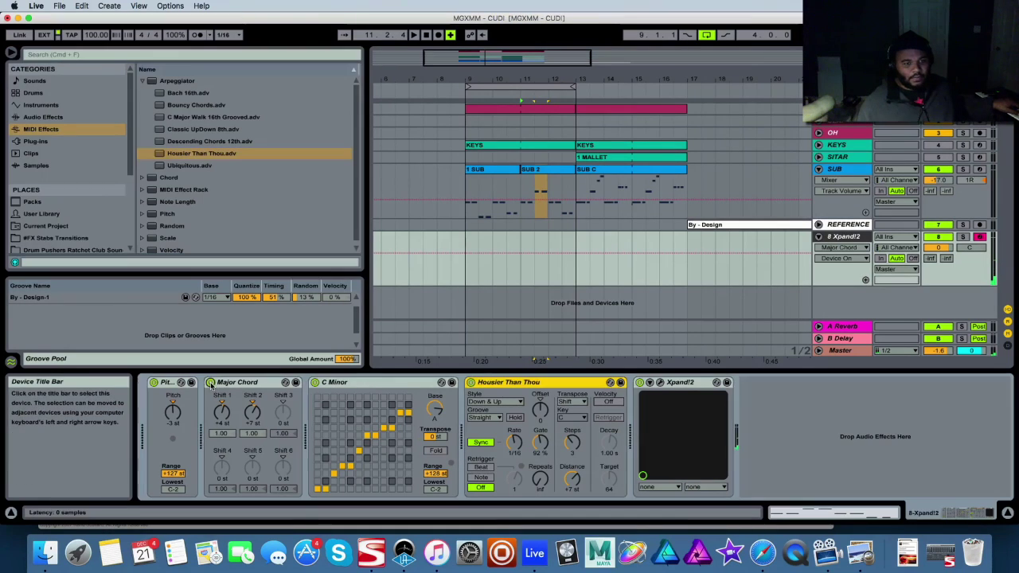
{"action": "left_click", "coordinate": [471, 382]}
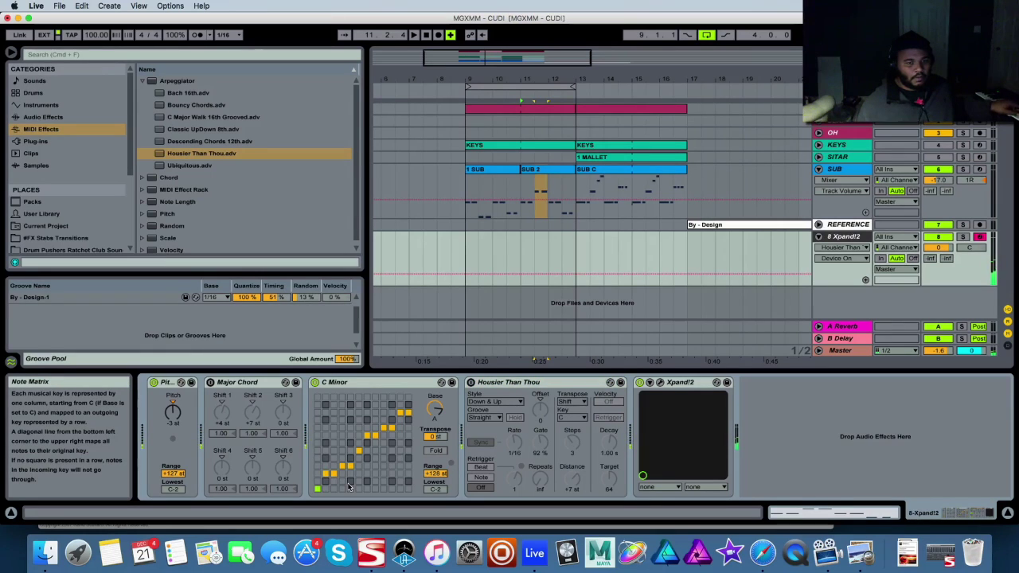
{"action": "left_click", "coordinate": [384, 436]}
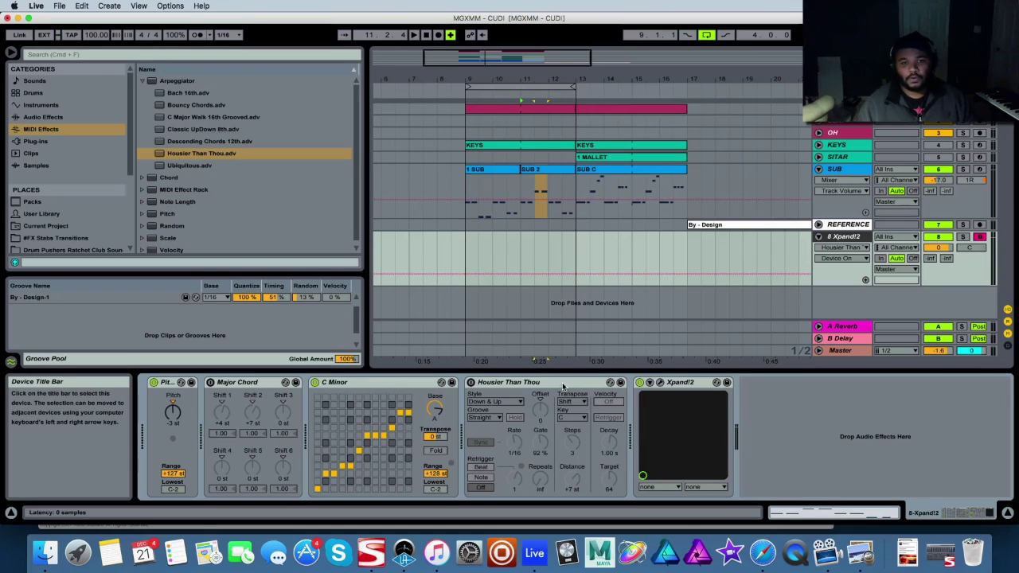
Step: Fold the SUB track in the arrangement
{"action": "left_click", "coordinate": [352, 183]}
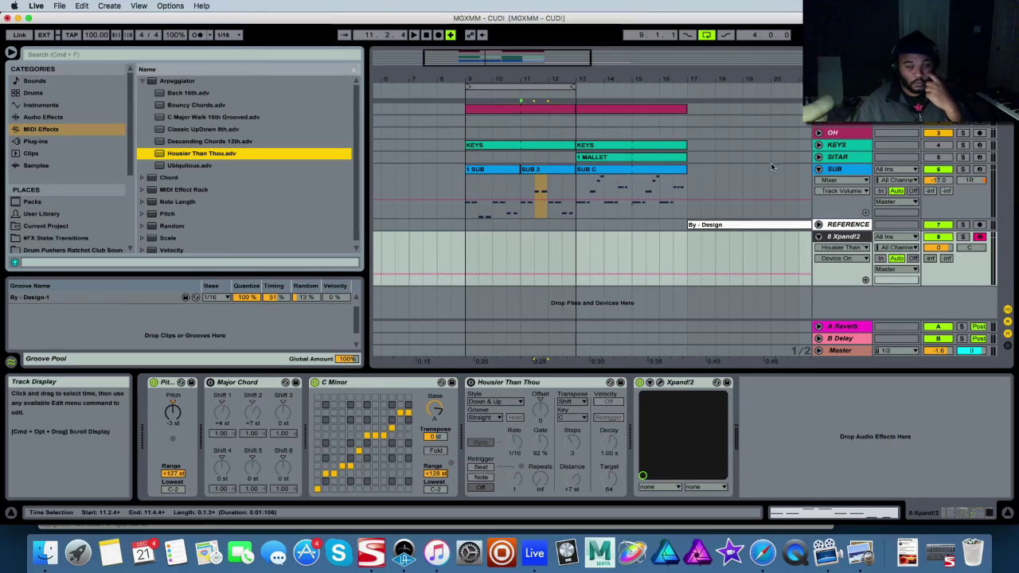
{"action": "left_click", "coordinate": [820, 171]}
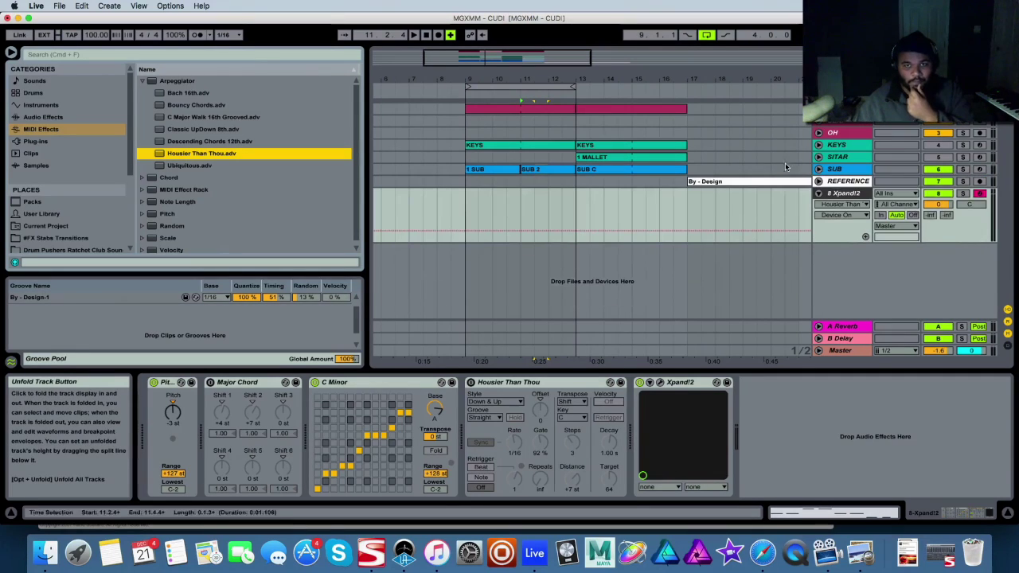
Step: Unfold the KEYS track, open its first clip in an enlarged note editor and play the loop
{"action": "left_click", "coordinate": [818, 145]}
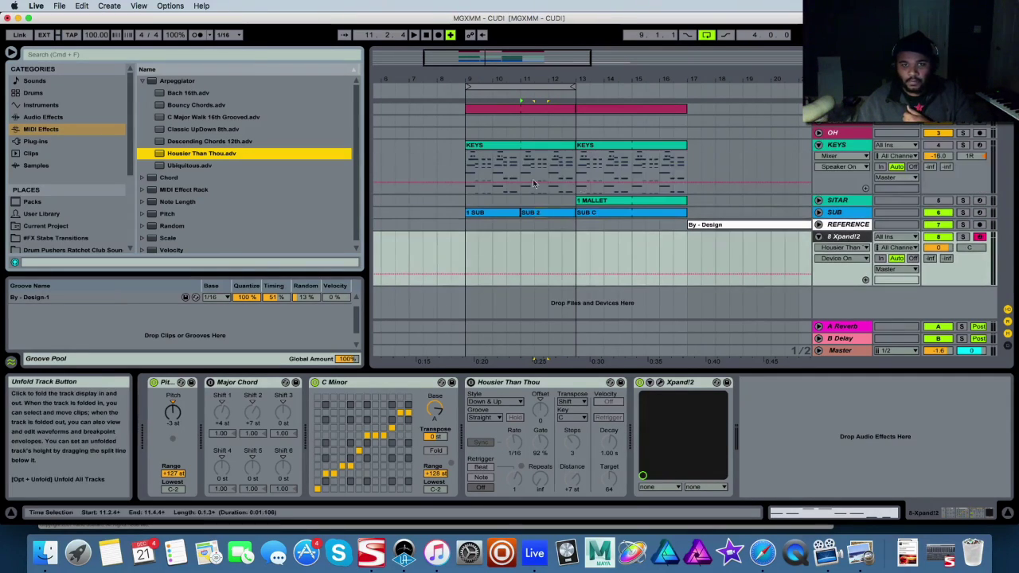
{"action": "left_click", "coordinate": [504, 146]}
{"action": "double_click", "coordinate": [505, 145]}
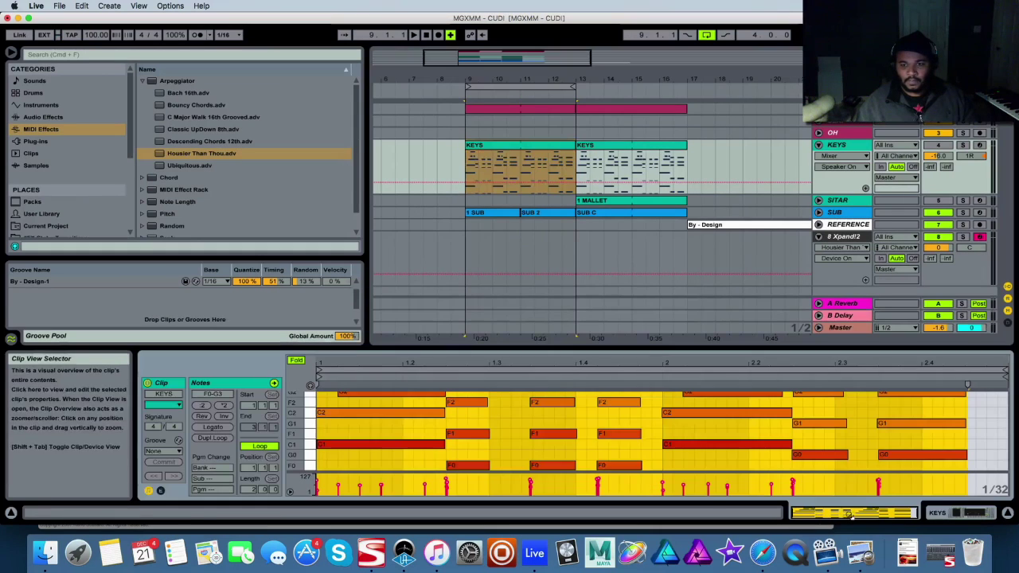
{"action": "left_click_drag", "start_coordinate": [471, 351], "coordinate": [470, 127]}
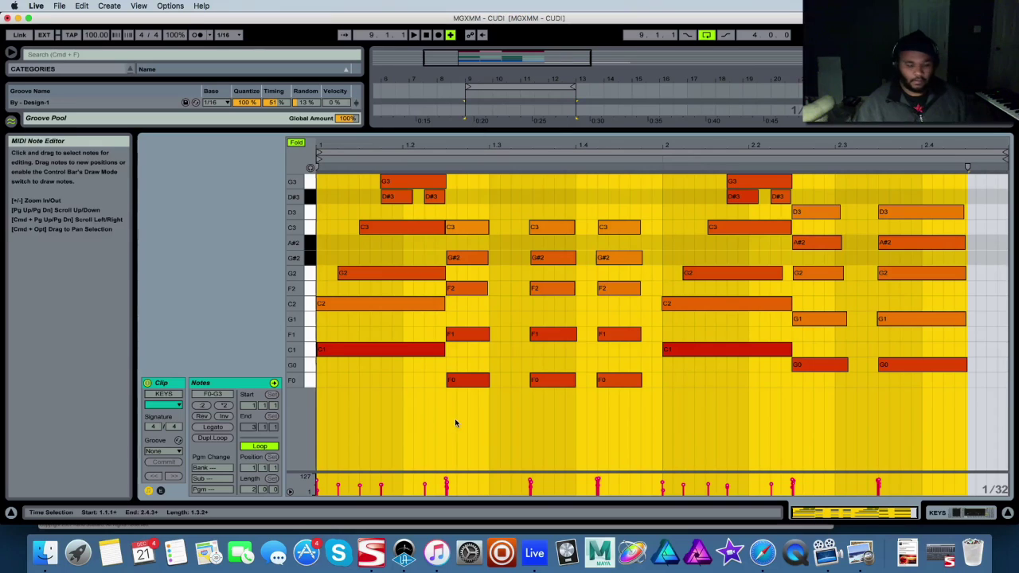
{"action": "key", "text": "space"}
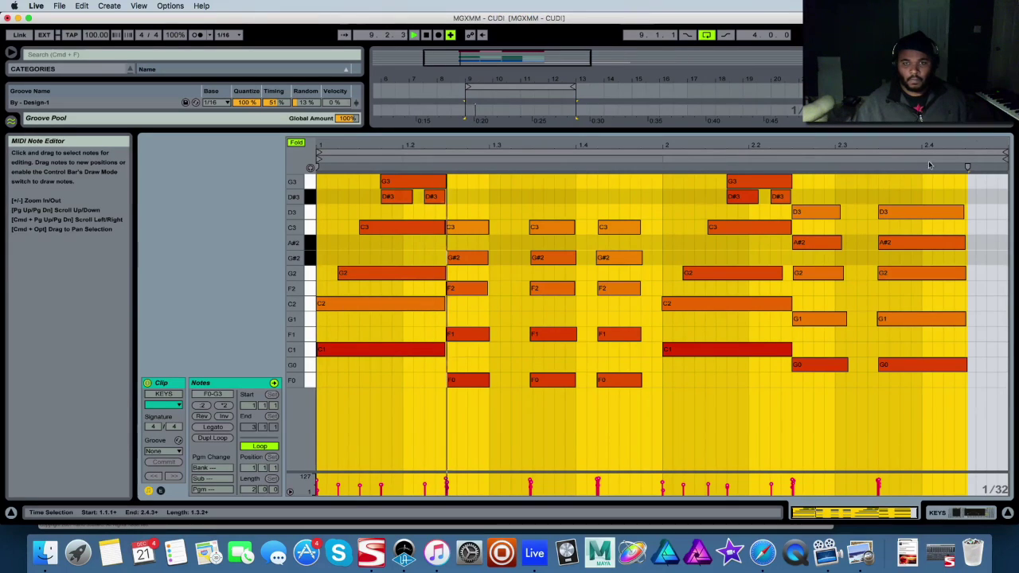
{"action": "left_click_drag", "start_coordinate": [956, 134], "coordinate": [957, 203]}
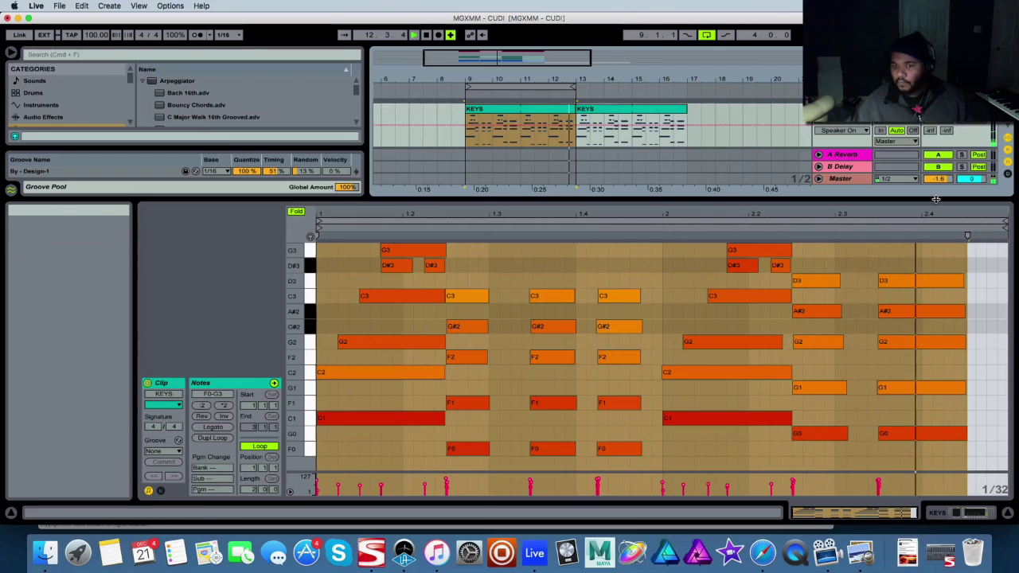
Step: Examine the KEYS clip's notes on the full piano roll during playback, and restore the folded note view
{"action": "left_click", "coordinate": [295, 211]}
{"action": "key", "text": "super+a"}
{"action": "scroll", "coordinate": [358, 276], "scroll_direction": "down", "scroll_amount": 3}
{"action": "scroll", "coordinate": [359, 276], "scroll_direction": "up", "scroll_amount": 5}
{"action": "scroll", "coordinate": [359, 275], "scroll_direction": "down", "scroll_amount": 3}
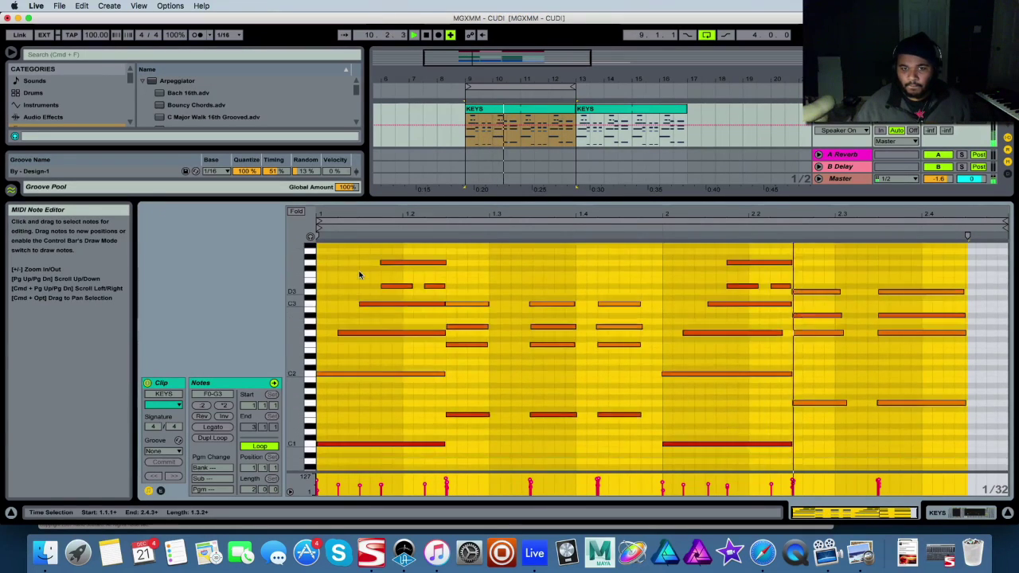
{"action": "scroll", "coordinate": [358, 275], "scroll_direction": "up", "scroll_amount": 1}
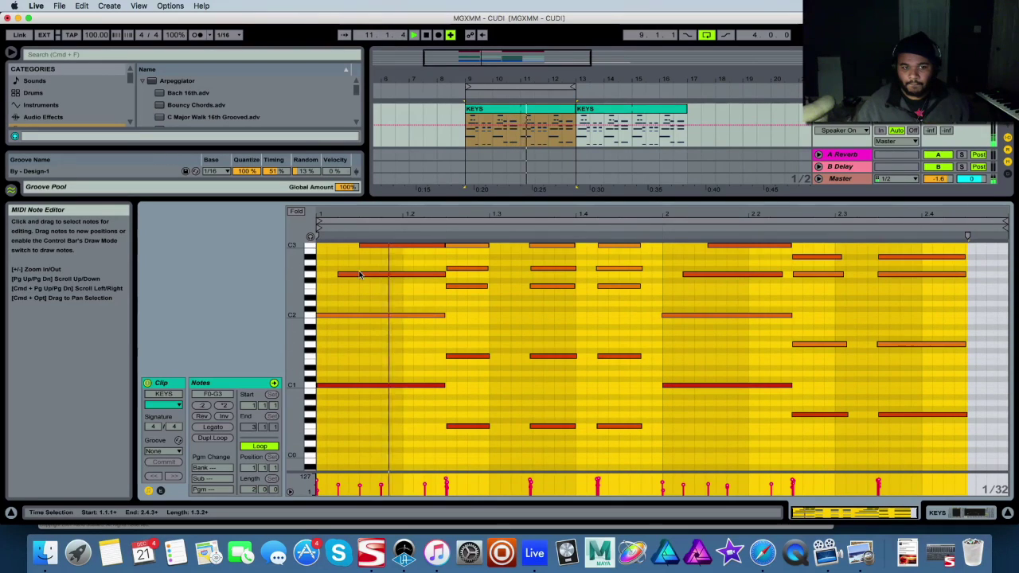
{"action": "left_click", "coordinate": [295, 211]}
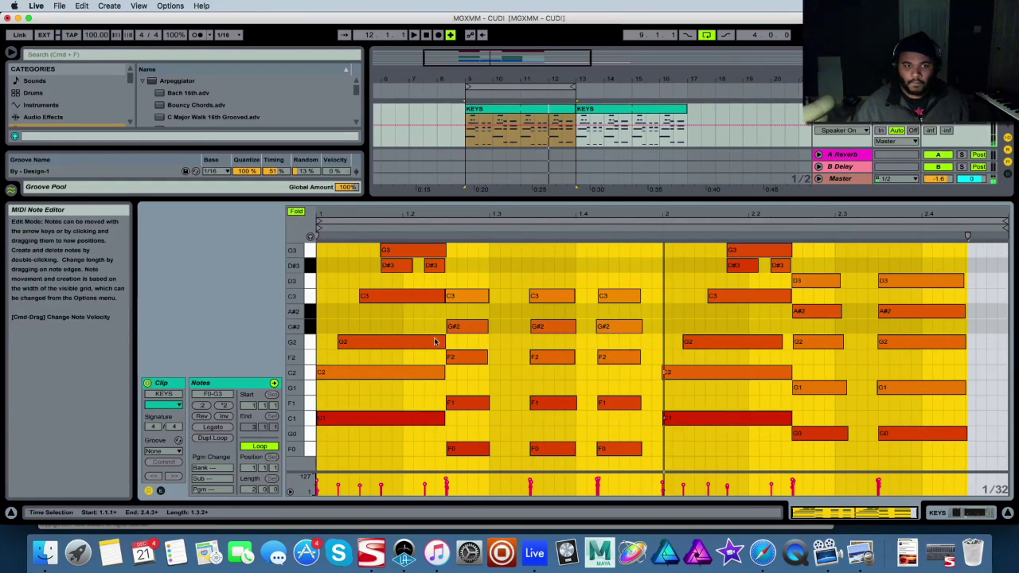
Step: Examine the opening chord in the KEYS clip by selecting its G2 note, and play the loop
{"action": "left_click_drag", "start_coordinate": [355, 390], "coordinate": [390, 463]}
{"action": "left_click", "coordinate": [392, 408]}
{"action": "left_click", "coordinate": [359, 420]}
{"action": "left_click", "coordinate": [348, 404]}
{"action": "left_click_drag", "start_coordinate": [319, 393], "coordinate": [357, 436]}
{"action": "left_click", "coordinate": [374, 394]}
{"action": "left_click_drag", "start_coordinate": [337, 357], "coordinate": [393, 450]}
{"action": "left_click", "coordinate": [377, 325]}
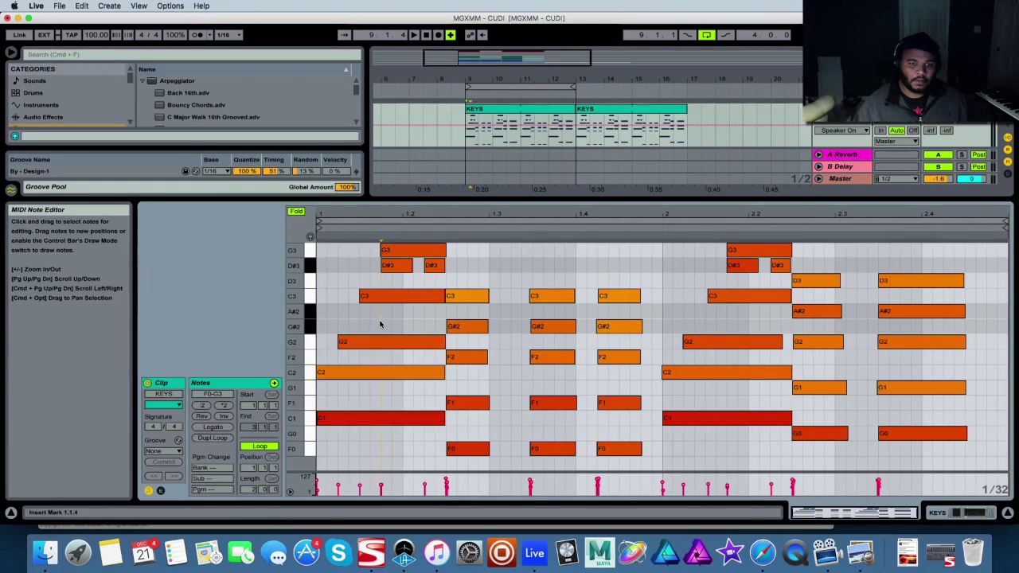
{"action": "left_click_drag", "start_coordinate": [369, 324], "coordinate": [387, 387]}
{"action": "left_click_drag", "start_coordinate": [362, 246], "coordinate": [457, 251]}
{"action": "left_click_drag", "start_coordinate": [340, 330], "coordinate": [403, 360]}
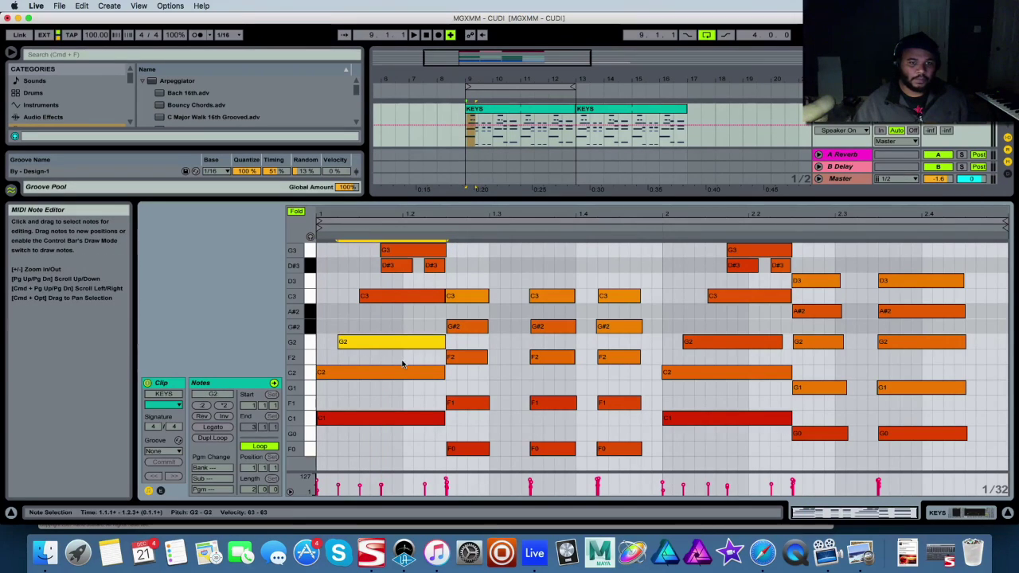
{"action": "left_click", "coordinate": [338, 328]}
{"action": "left_click_drag", "start_coordinate": [339, 328], "coordinate": [421, 357]}
{"action": "key", "text": "space"}
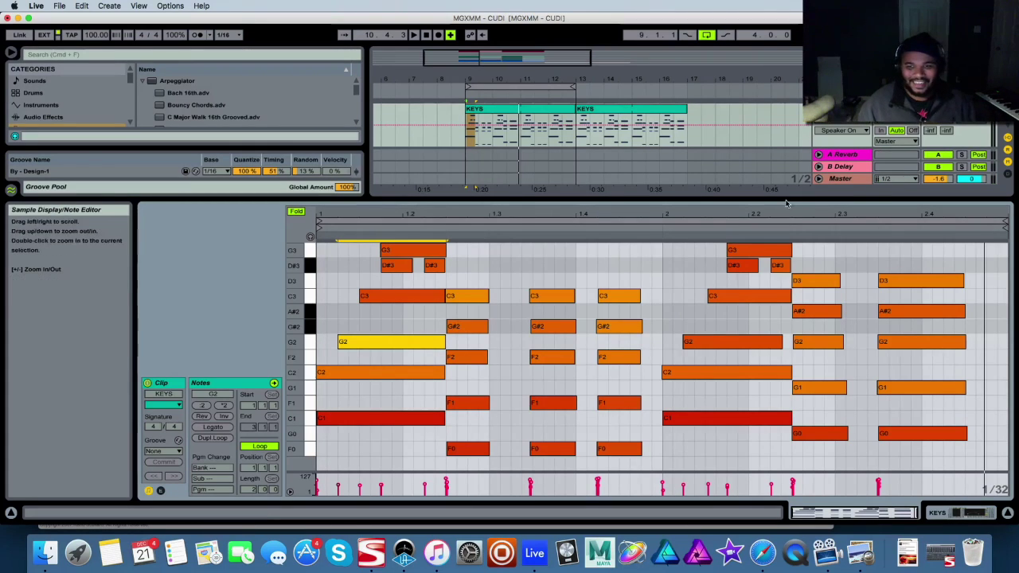
Step: Move the four-bar loop to bars 13–17 and unfold the SUB track in the arrangement
{"action": "left_click_drag", "start_coordinate": [788, 201], "coordinate": [788, 292]}
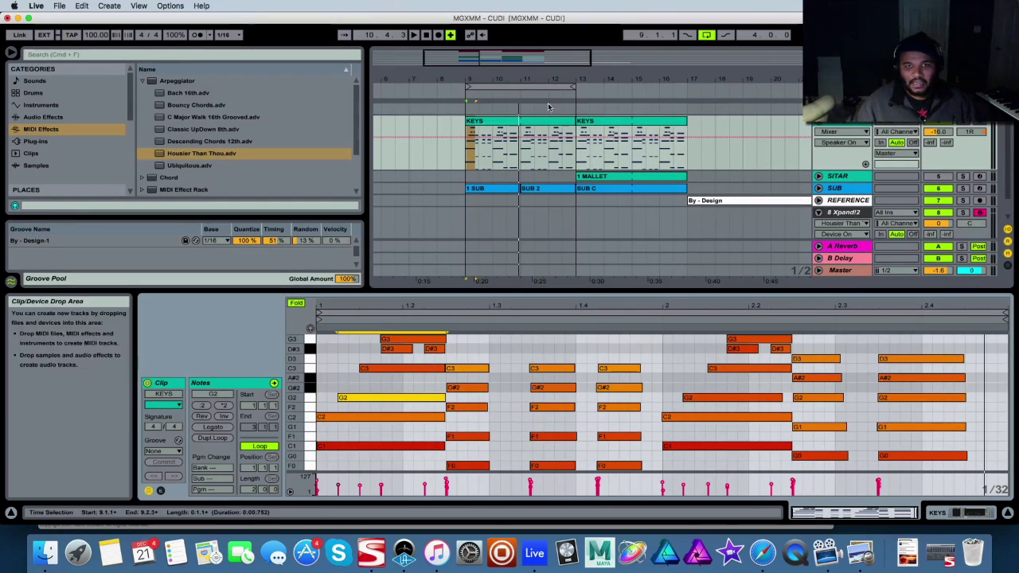
{"action": "left_click_drag", "start_coordinate": [532, 88], "coordinate": [641, 87]}
{"action": "left_click", "coordinate": [818, 189]}
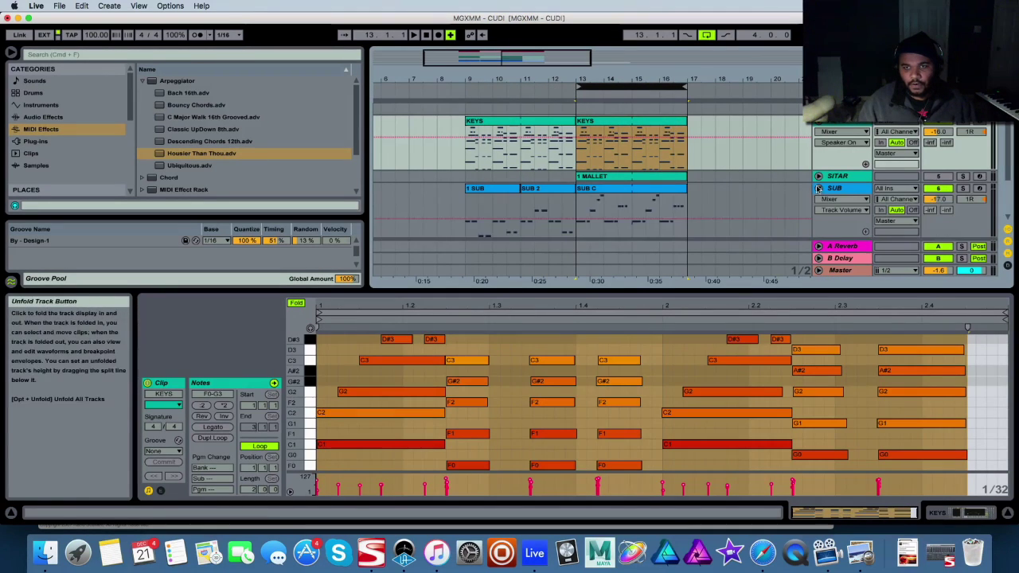
{"action": "left_click", "coordinate": [621, 147]}
{"action": "scroll", "coordinate": [621, 147], "scroll_direction": "up", "scroll_amount": 5}
{"action": "left_click_drag", "start_coordinate": [513, 57], "coordinate": [522, 61]}
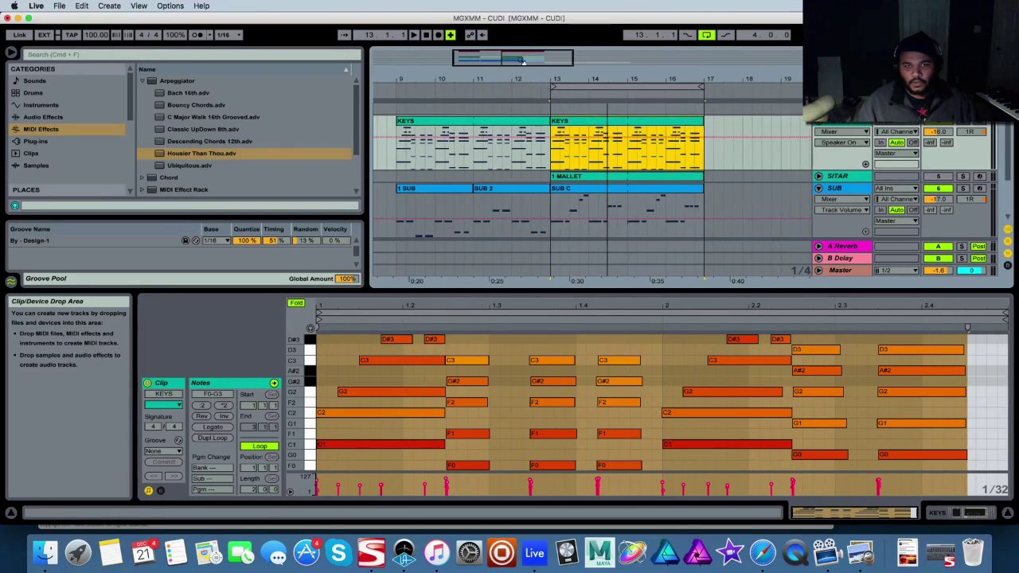
Step: Unfold the SITAR track and inspect the notes of the SUB C and 1 MALLET clips
{"action": "left_click", "coordinate": [620, 195]}
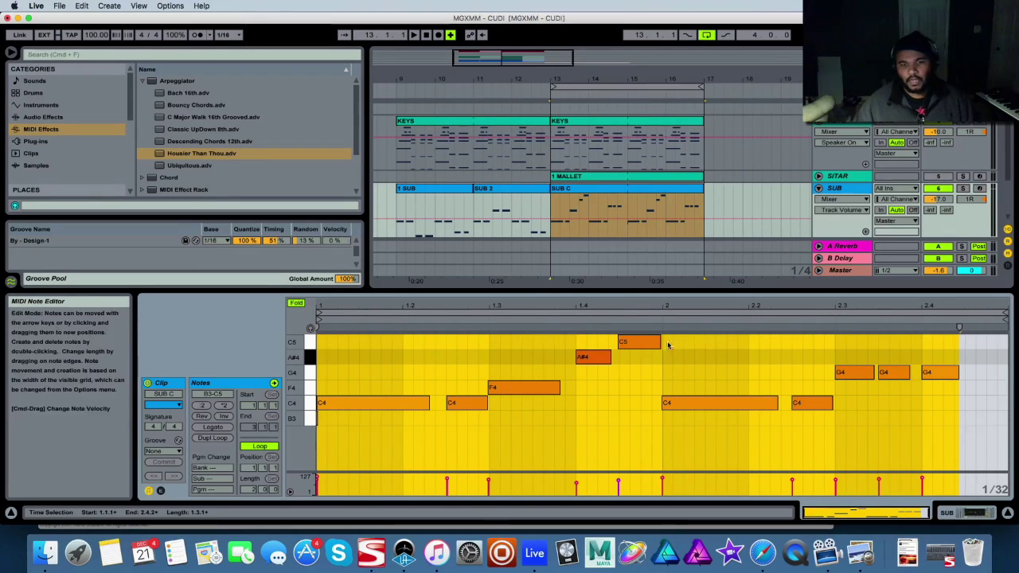
{"action": "left_click", "coordinate": [818, 175]}
{"action": "left_click", "coordinate": [649, 215]}
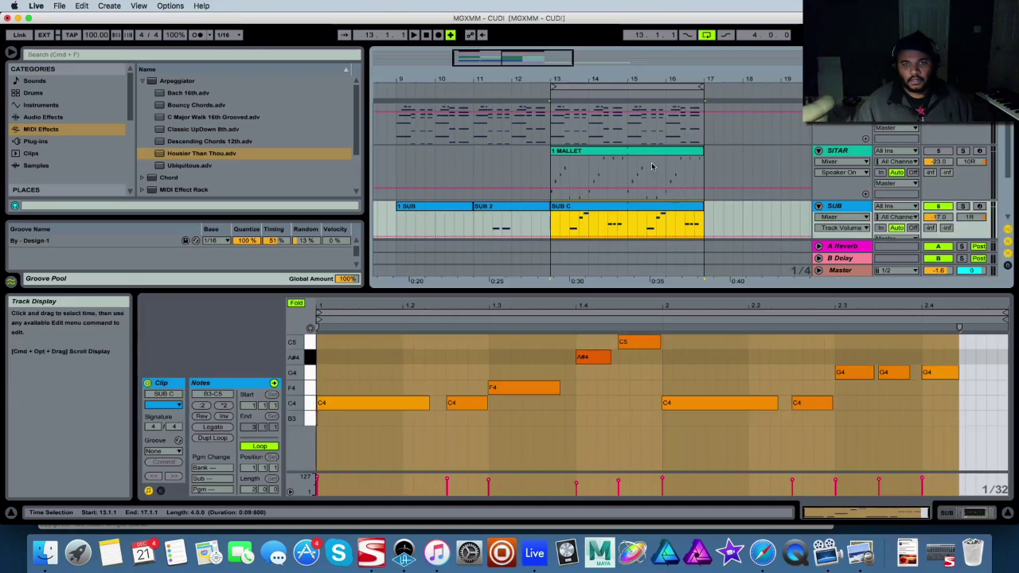
{"action": "scroll", "coordinate": [648, 162], "scroll_direction": "down", "scroll_amount": 1}
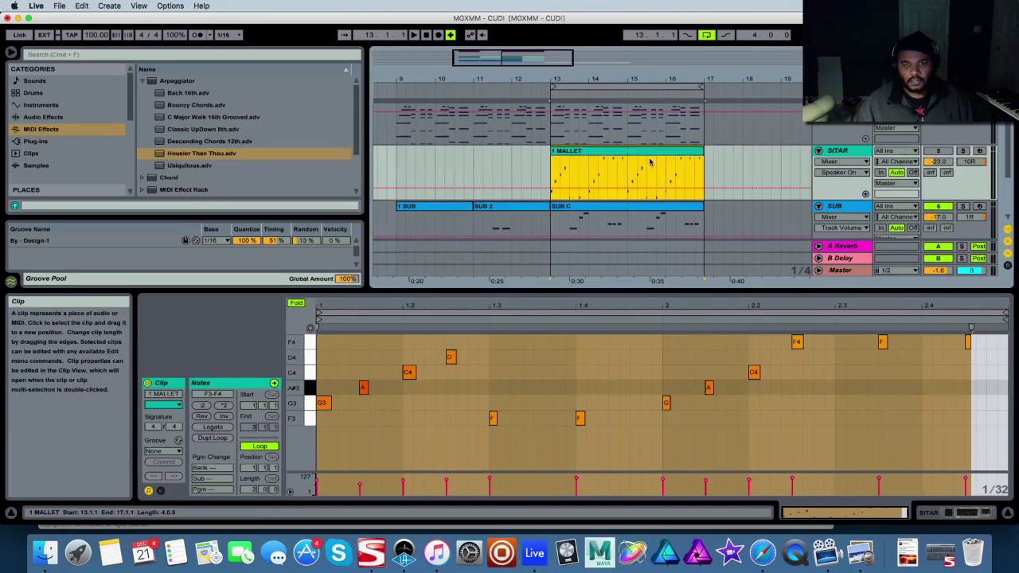
{"action": "left_click", "coordinate": [590, 208]}
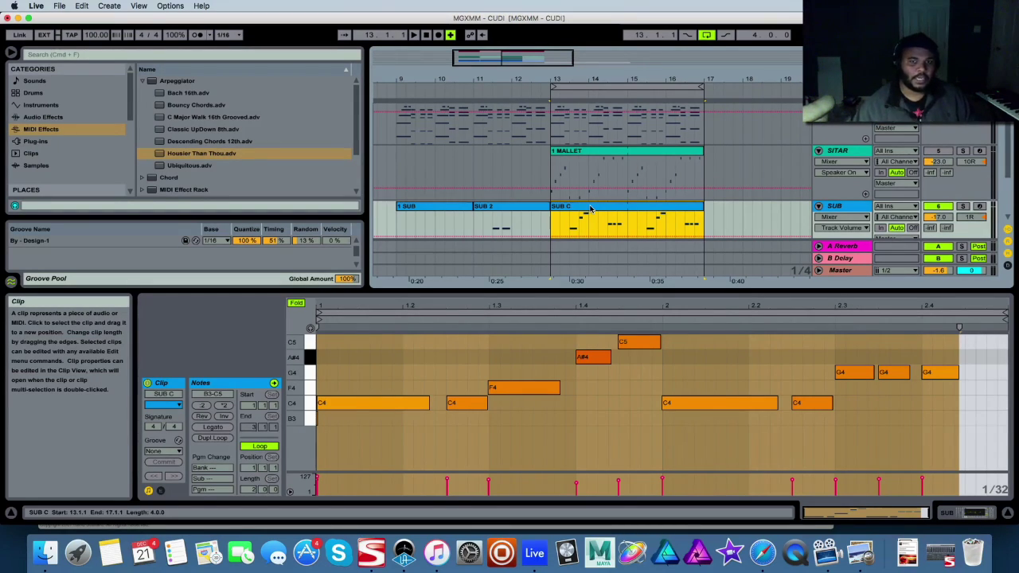
Step: Play the loop from bar 13 with the KEYS track muted and the SITAR track active
{"action": "key", "text": "space"}
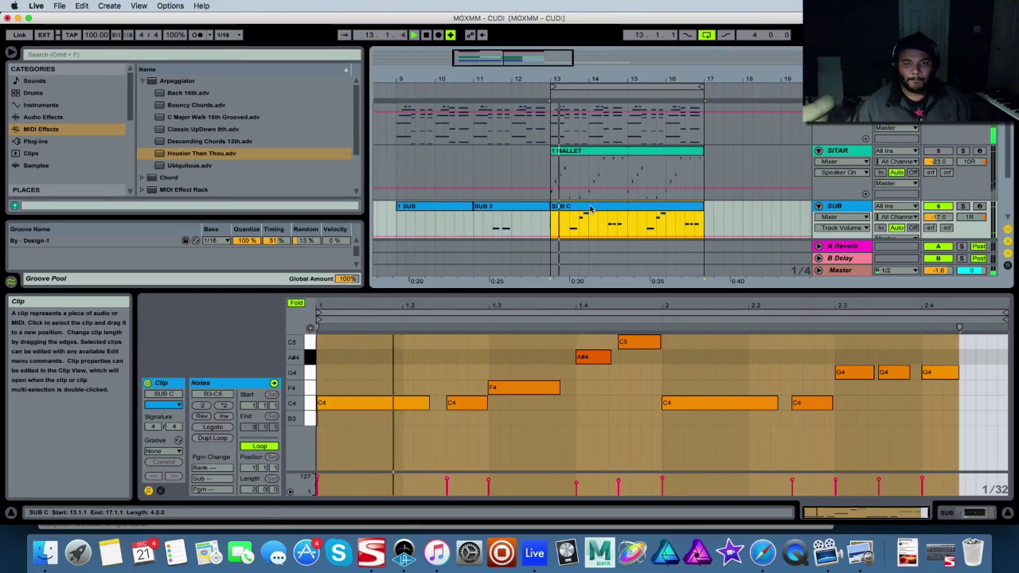
{"action": "scroll", "coordinate": [839, 170], "scroll_direction": "up", "scroll_amount": 2}
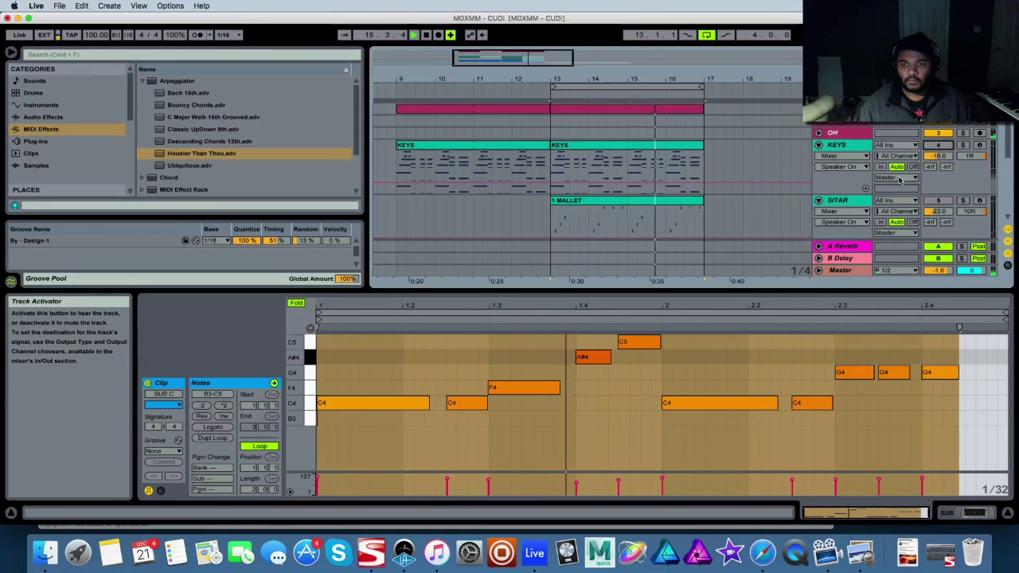
{"action": "scroll", "coordinate": [834, 180], "scroll_direction": "down", "scroll_amount": 2}
{"action": "scroll", "coordinate": [836, 181], "scroll_direction": "down", "scroll_amount": 2}
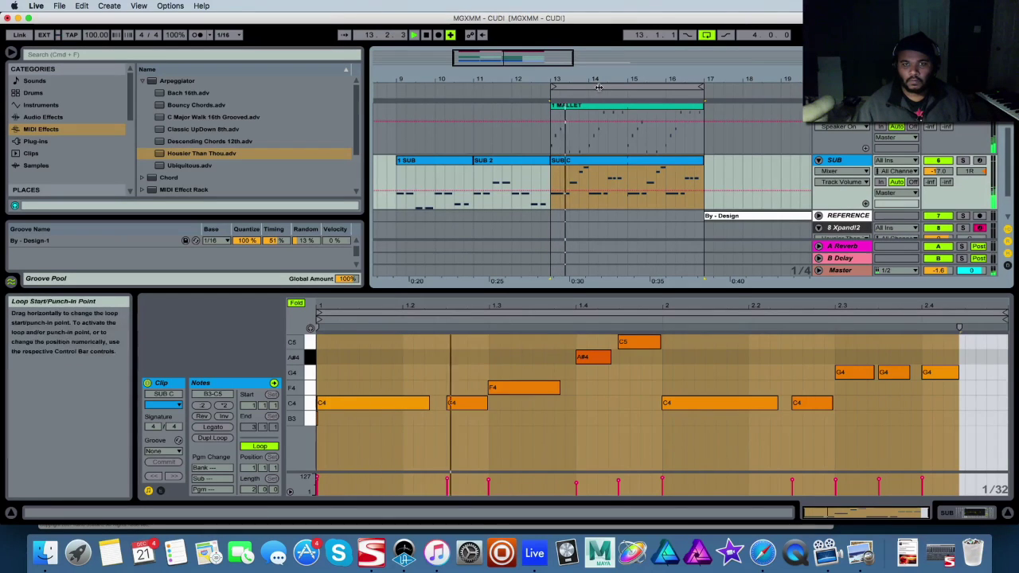
{"action": "left_click", "coordinate": [471, 341]}
{"action": "left_click_drag", "start_coordinate": [480, 290], "coordinate": [510, 325]}
{"action": "scroll", "coordinate": [566, 185], "scroll_direction": "up", "scroll_amount": 2}
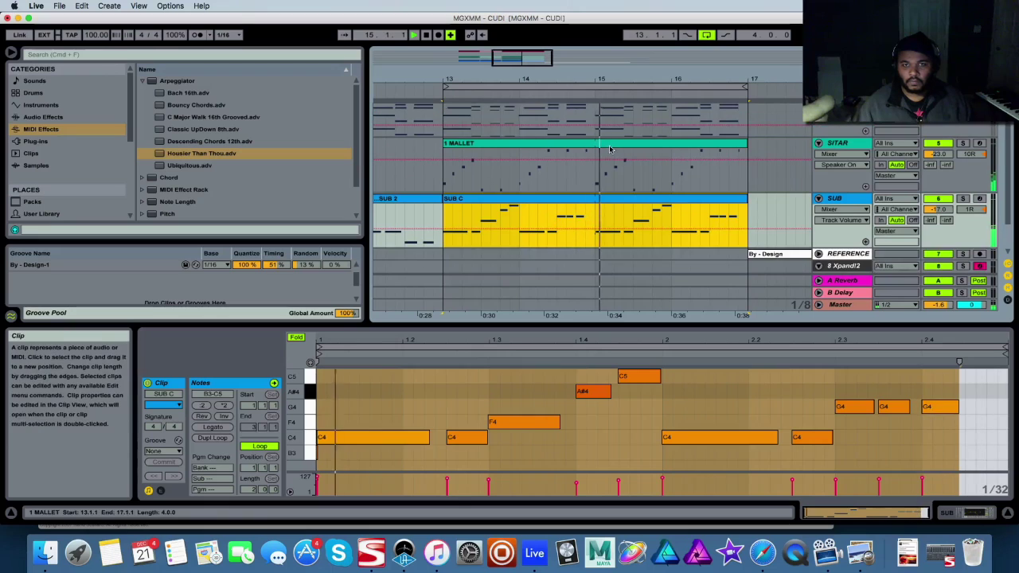
Step: Compare the 1 MALLET notes with the SUB C notes during playback, and stop the transport
{"action": "left_click", "coordinate": [566, 185]}
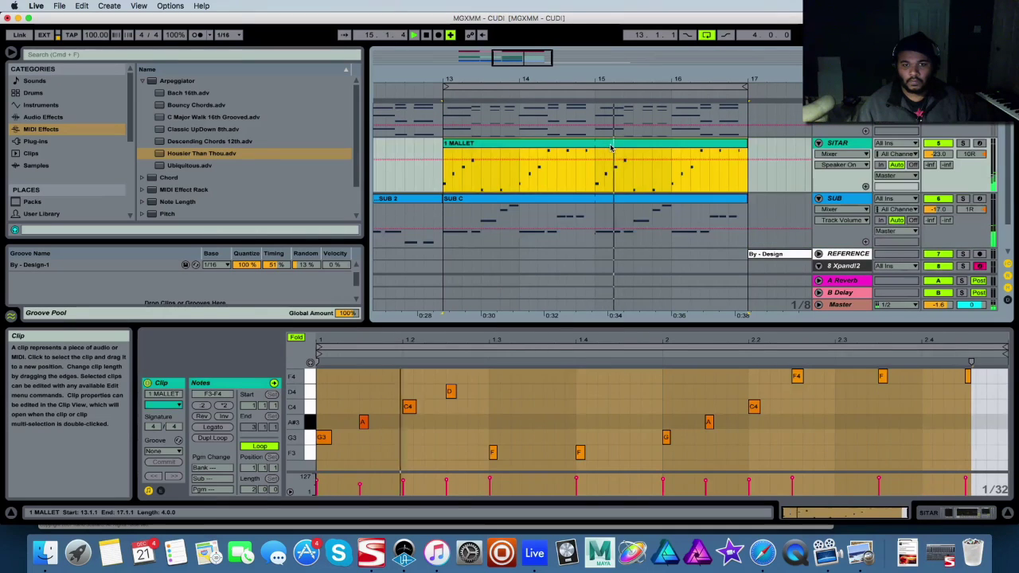
{"action": "left_click", "coordinate": [665, 199]}
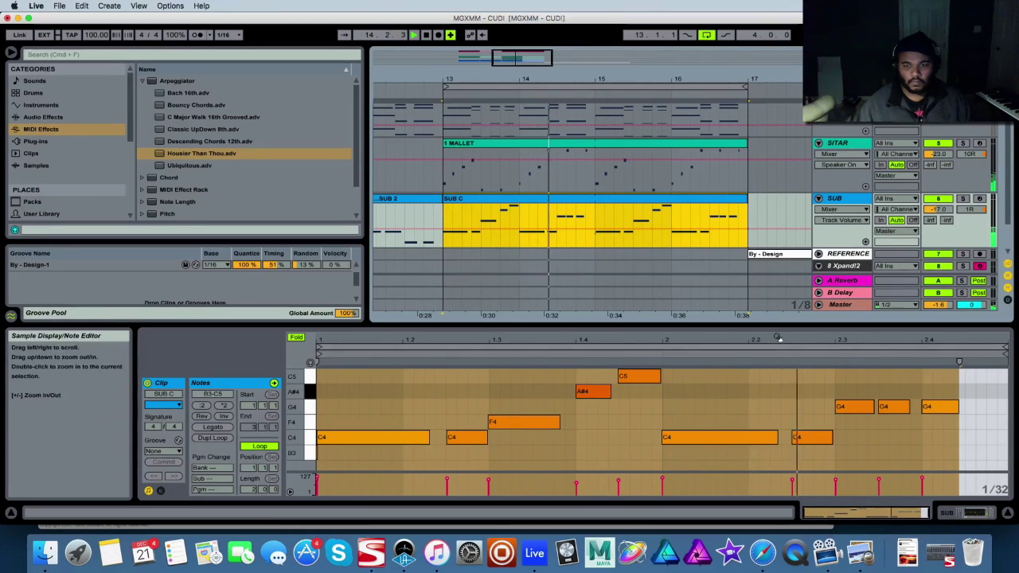
{"action": "key", "text": "space"}
{"action": "scroll", "coordinate": [752, 221], "scroll_direction": "up", "scroll_amount": 5}
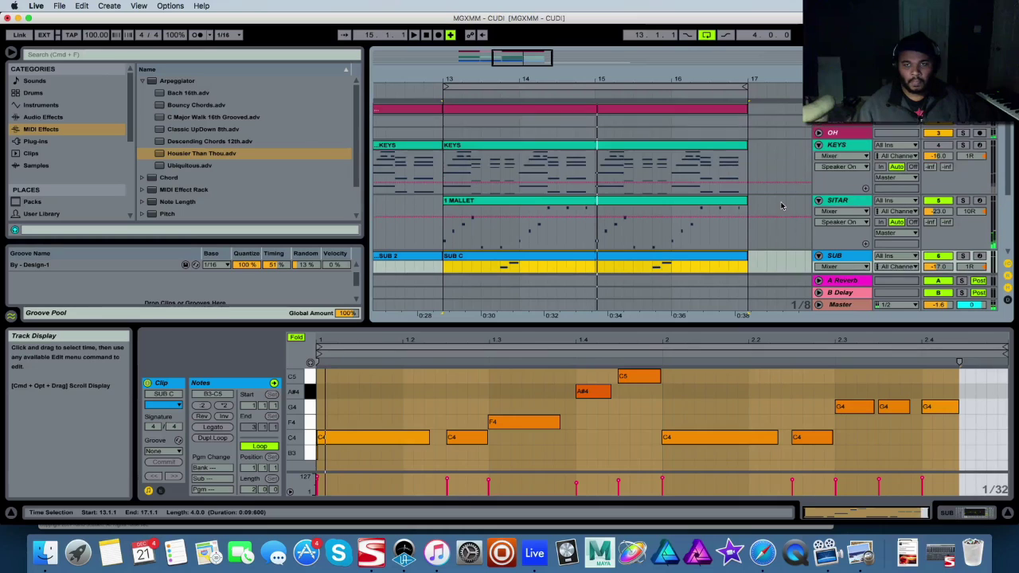
Step: Extend the arrangement loop to eight bars, from bar 9 to bar 17
{"action": "left_click_drag", "start_coordinate": [521, 57], "coordinate": [521, 50]}
{"action": "left_click_drag", "start_coordinate": [597, 88], "coordinate": [513, 80]}
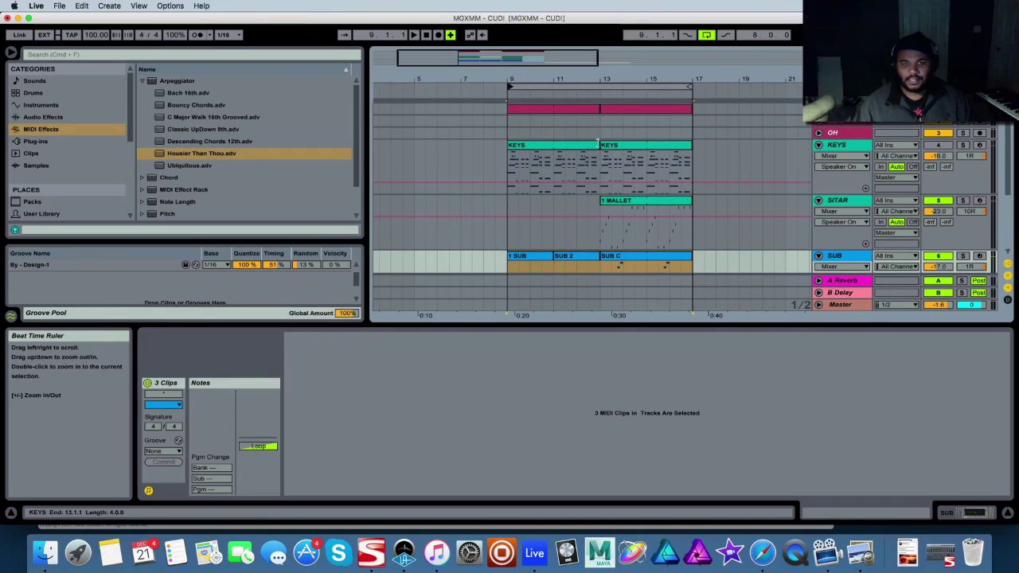
{"action": "key", "text": "z"}
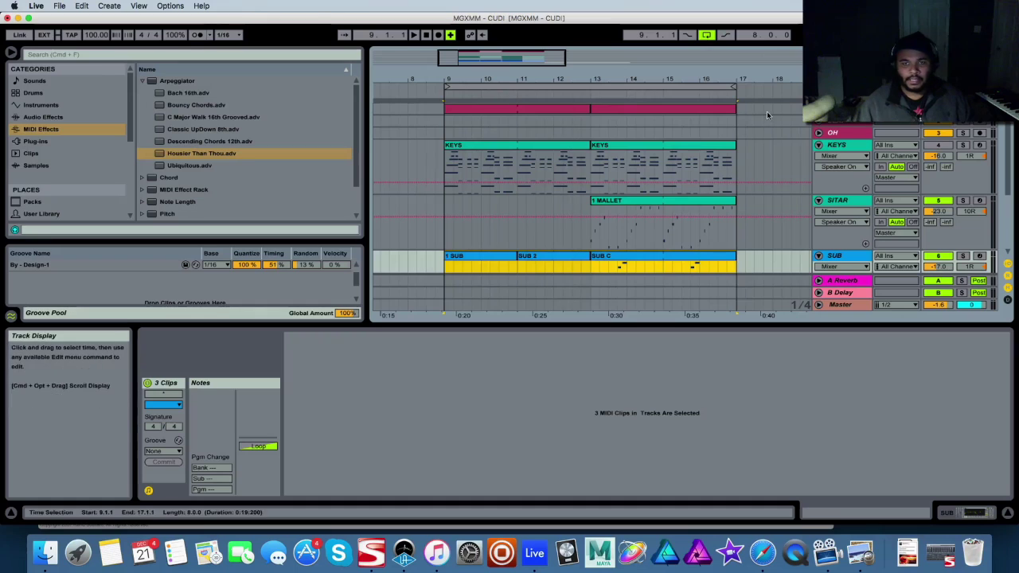
Step: View the Kid Cudi meme image in Preview and return to Live
{"action": "key", "text": "super+Tab"}
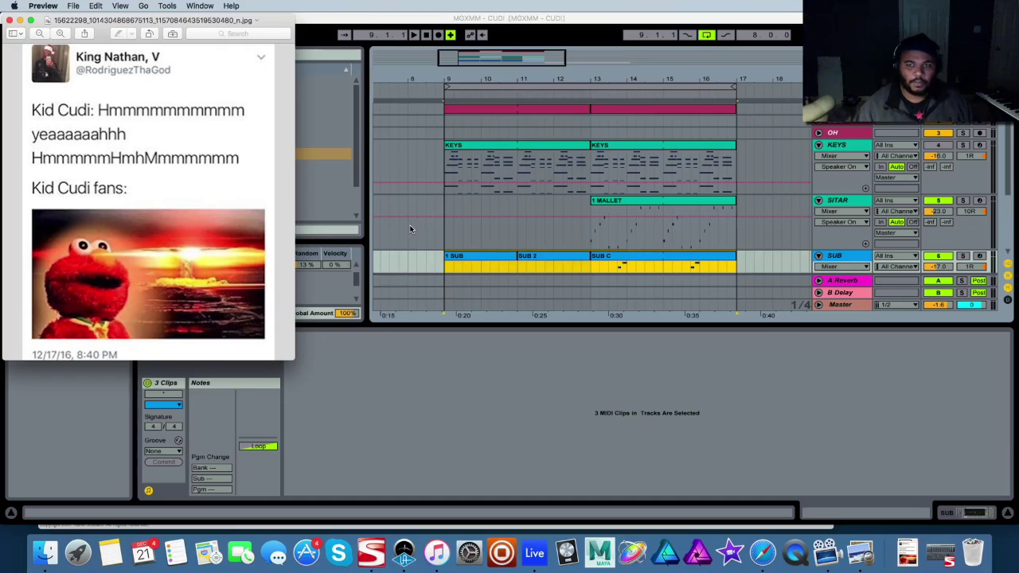
{"action": "left_click", "coordinate": [444, 197]}
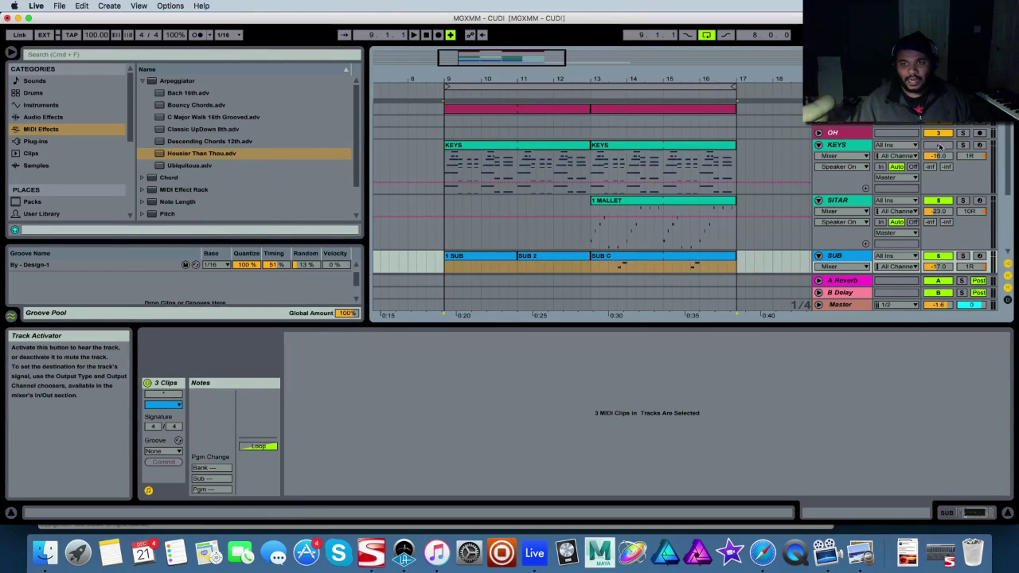
Step: Play the loop with the KEYS track active and lower the Master volume to -14.0
{"action": "key", "text": "space"}
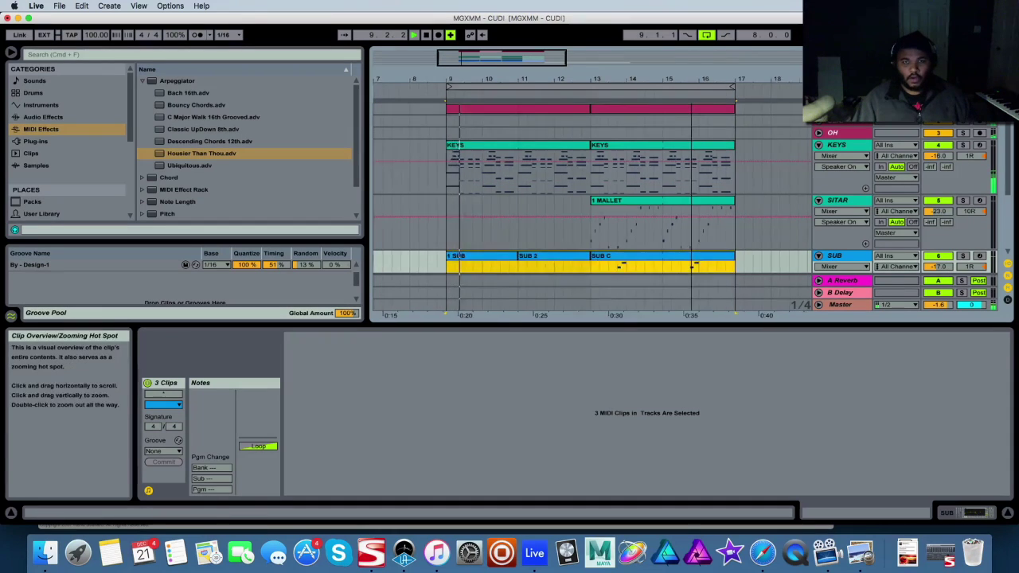
{"action": "key", "text": "Tab"}
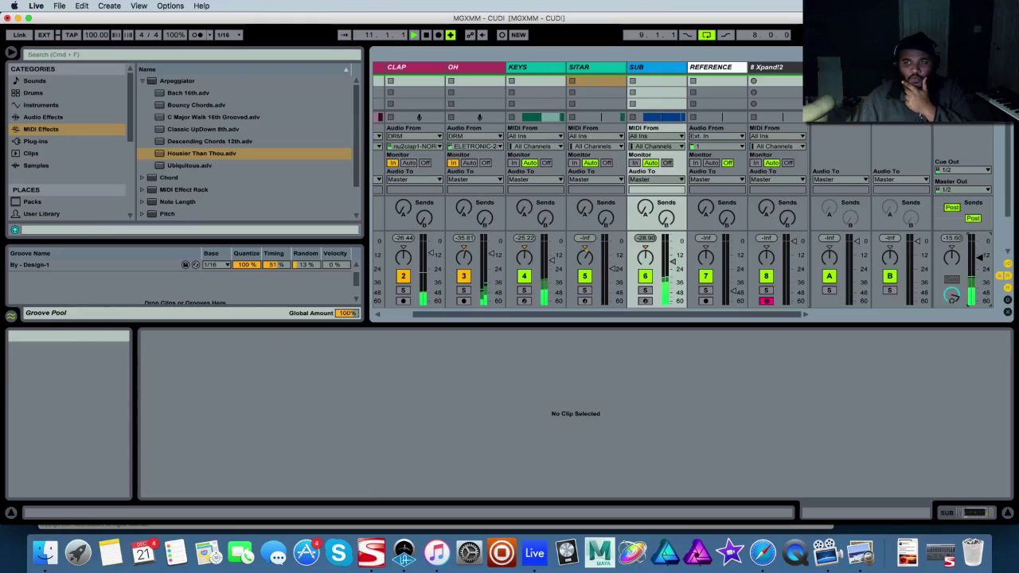
{"action": "key", "text": "Tab"}
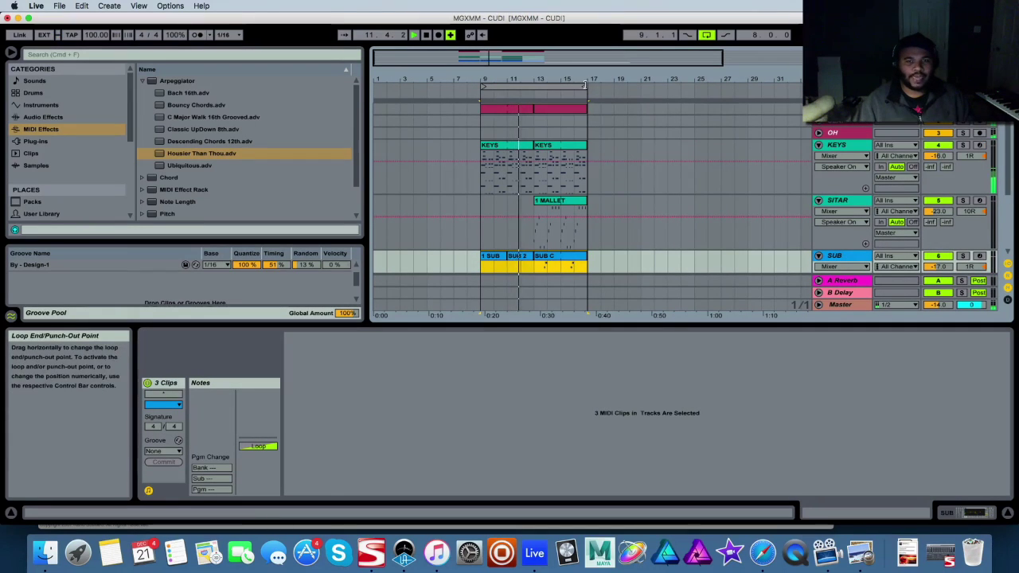
Step: Extend the loop end to bar 25, and check the A minor circle of fifths in Safari before returning to Live
{"action": "left_click_drag", "start_coordinate": [585, 86], "coordinate": [693, 86]}
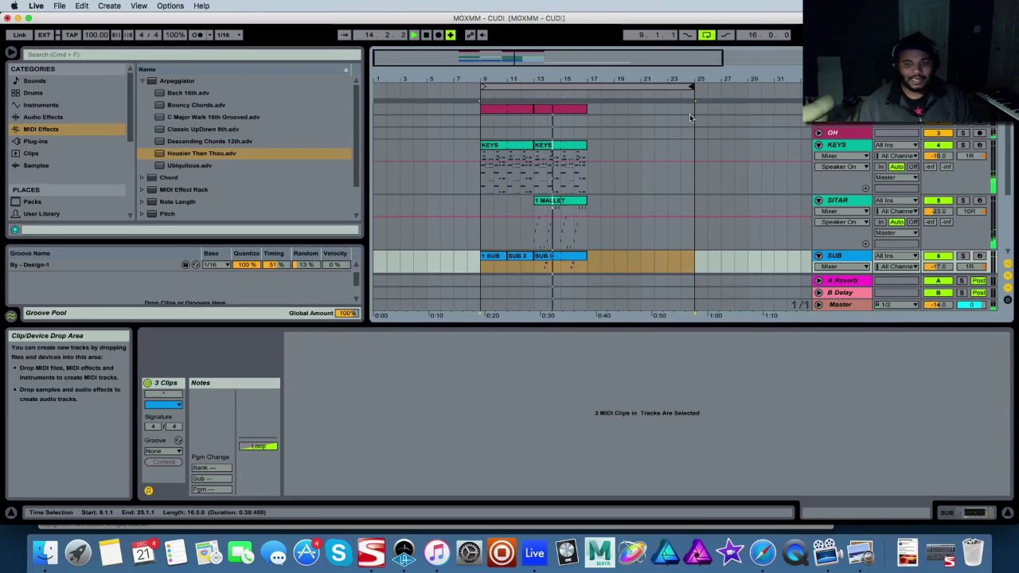
{"action": "left_click", "coordinate": [762, 552]}
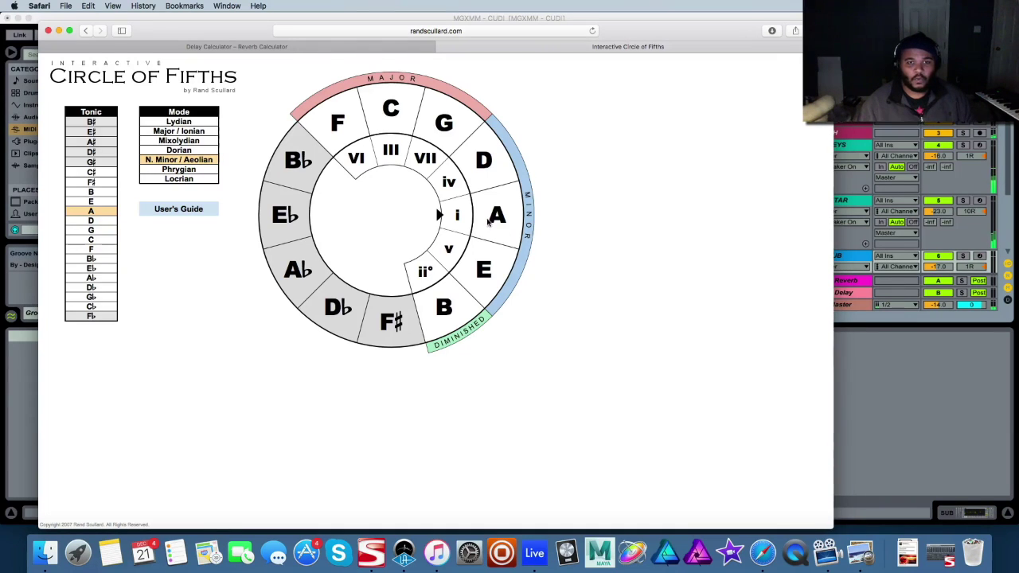
{"action": "left_click", "coordinate": [870, 393]}
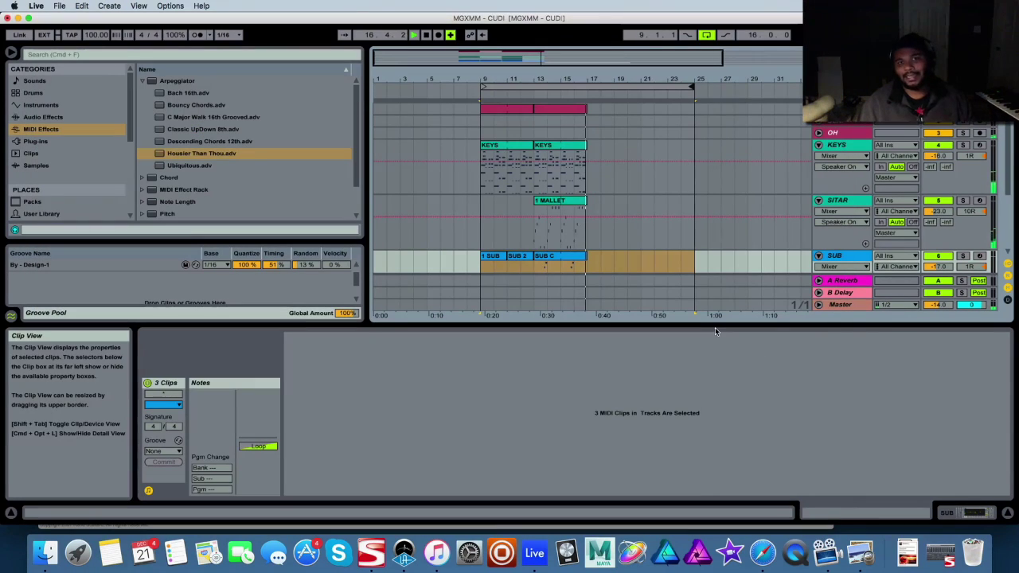